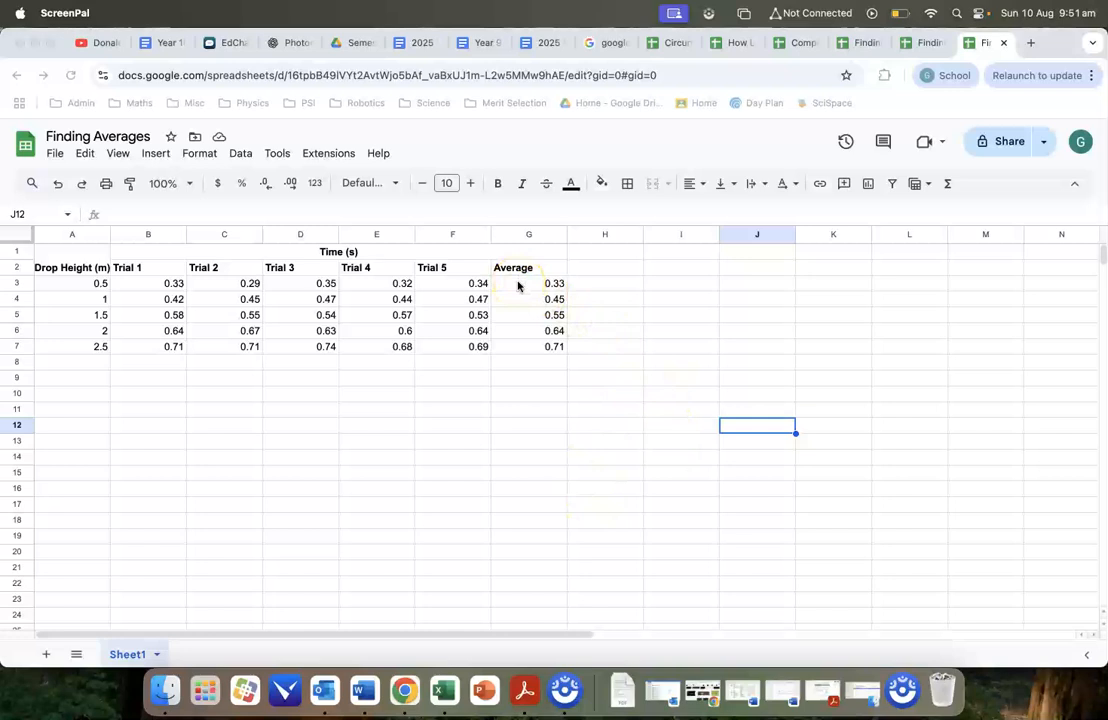
Insert a chart from the full data range A3:G7 and change its type to Scatter chart.
left_click(106, 289)
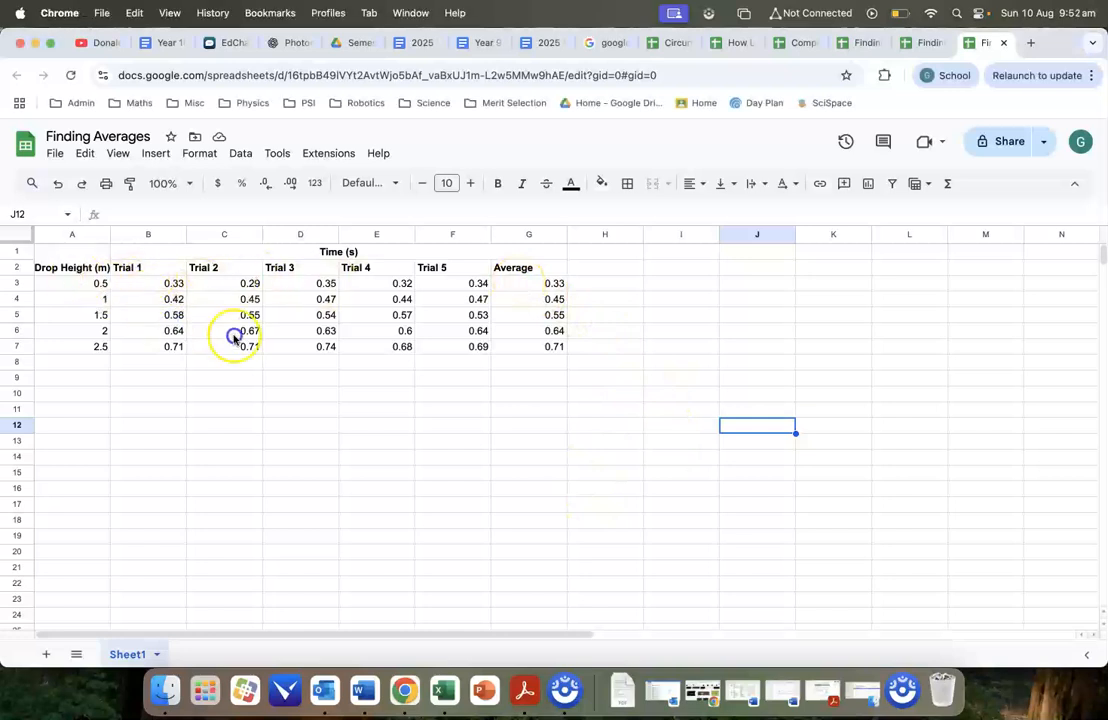
left_click_drag(102, 286, 541, 352)
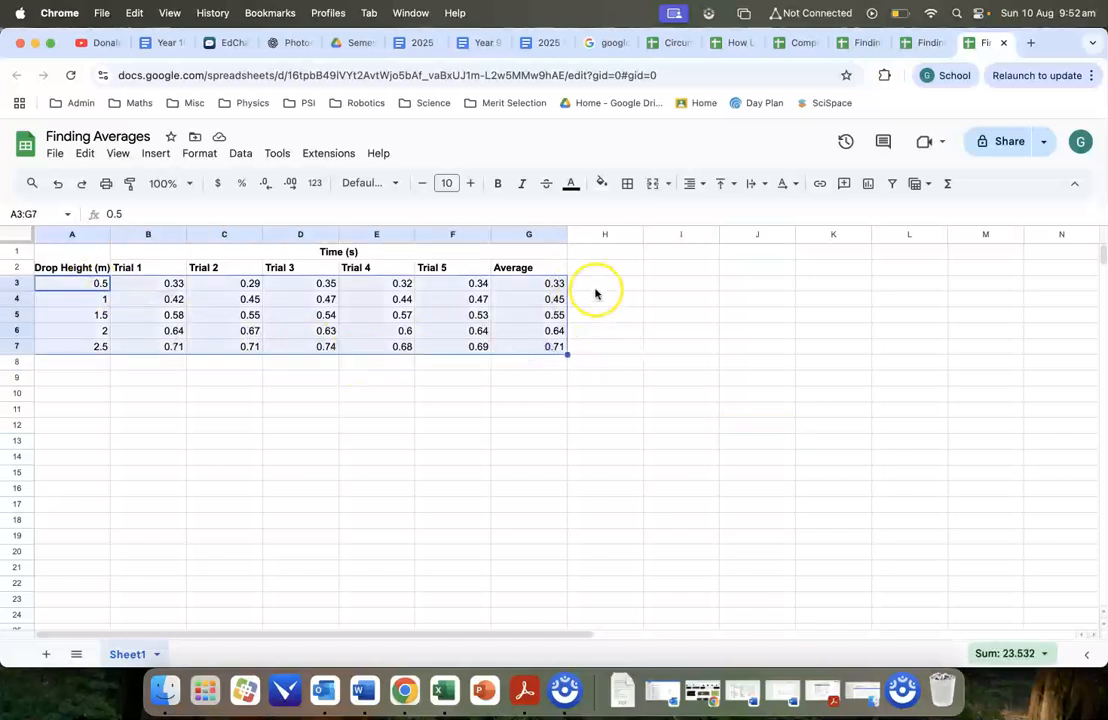
left_click(156, 154)
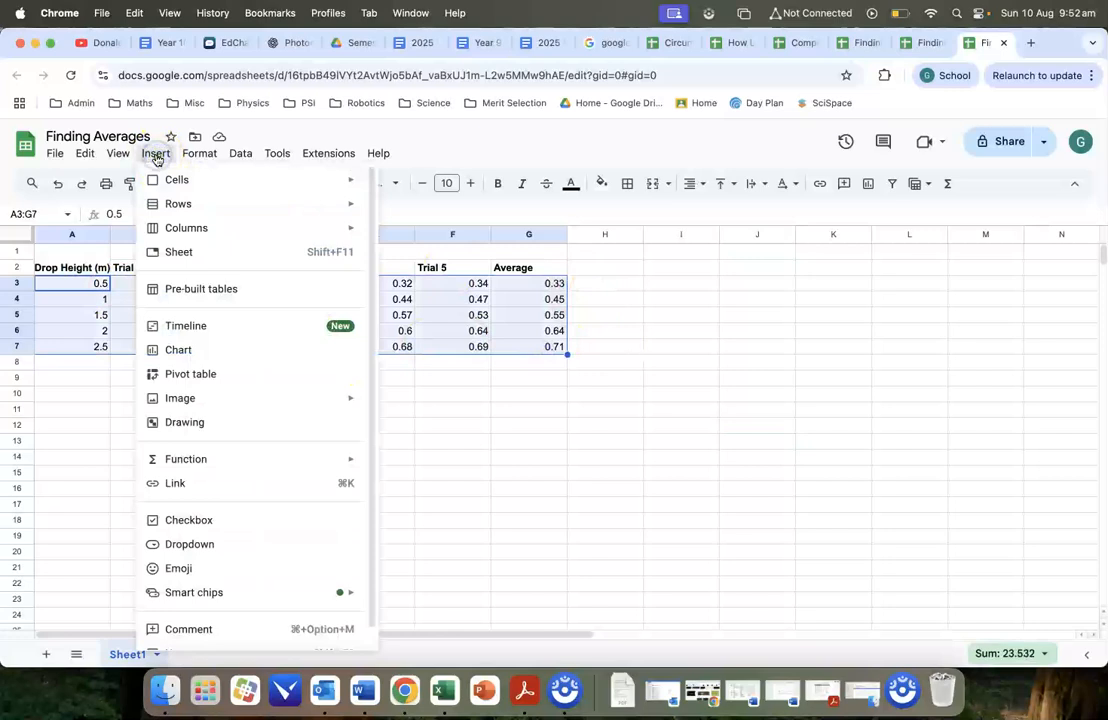
left_click(213, 350)
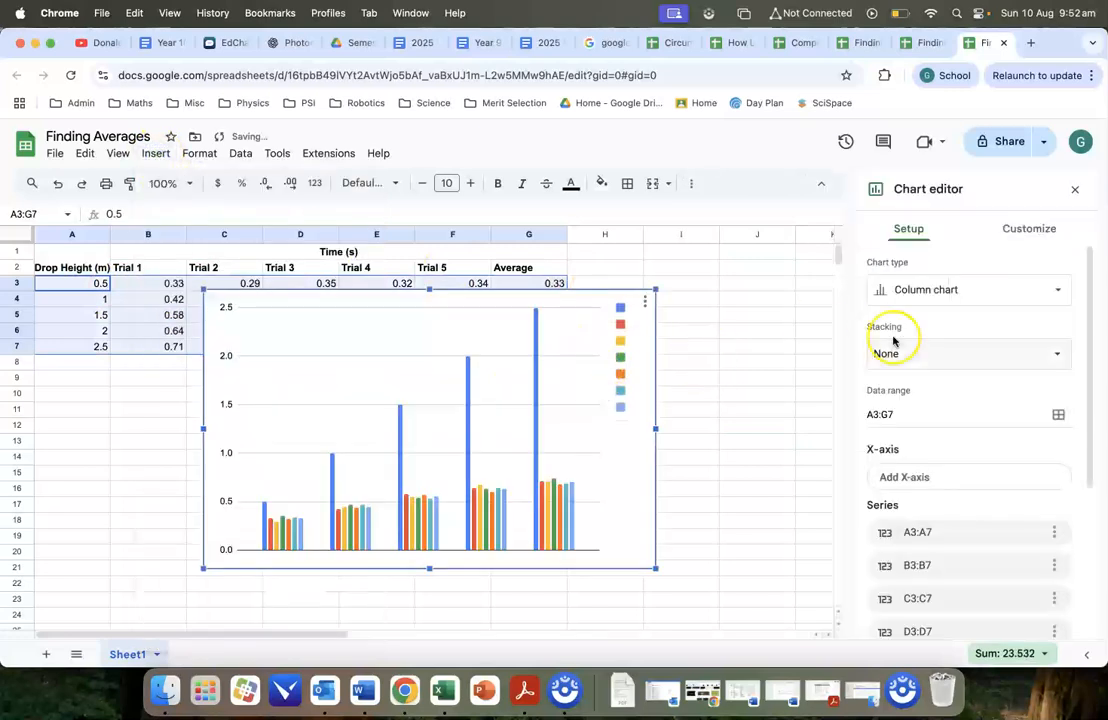
left_click(915, 289)
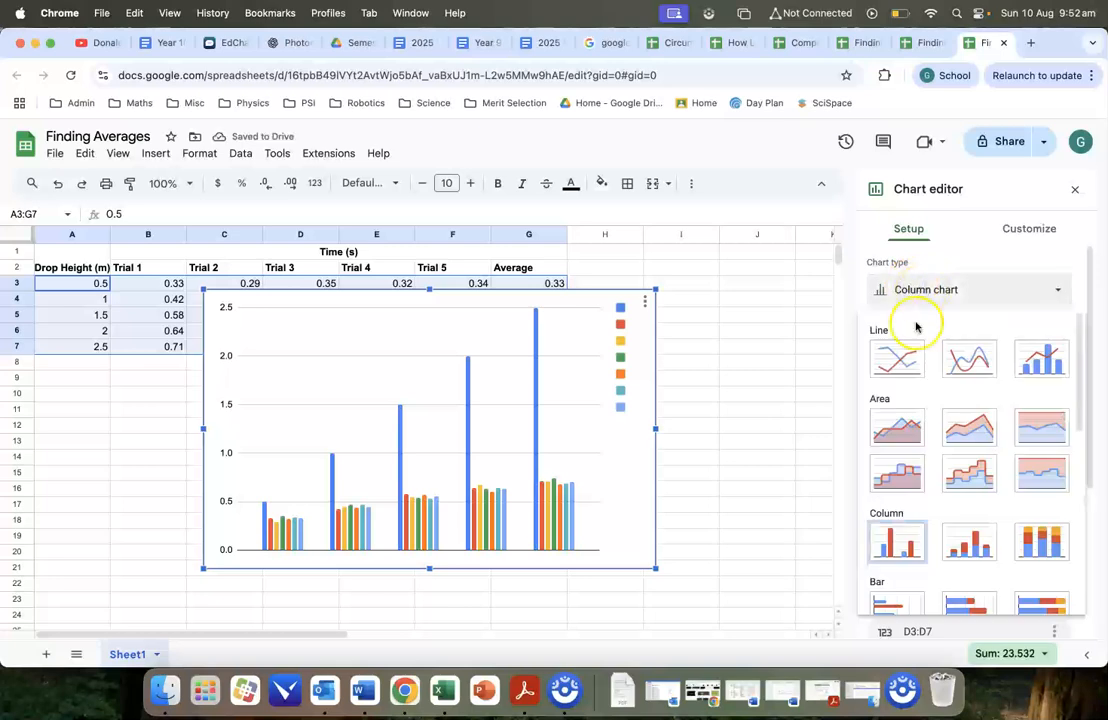
scroll(915, 360, "down", 5)
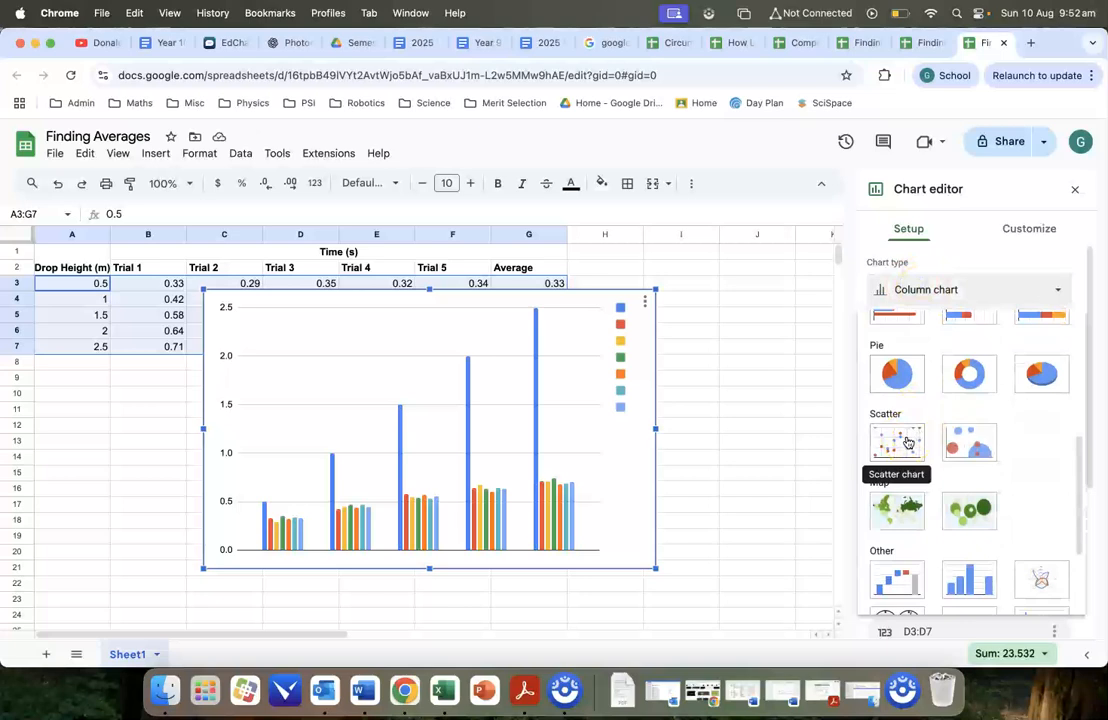
left_click(907, 443)
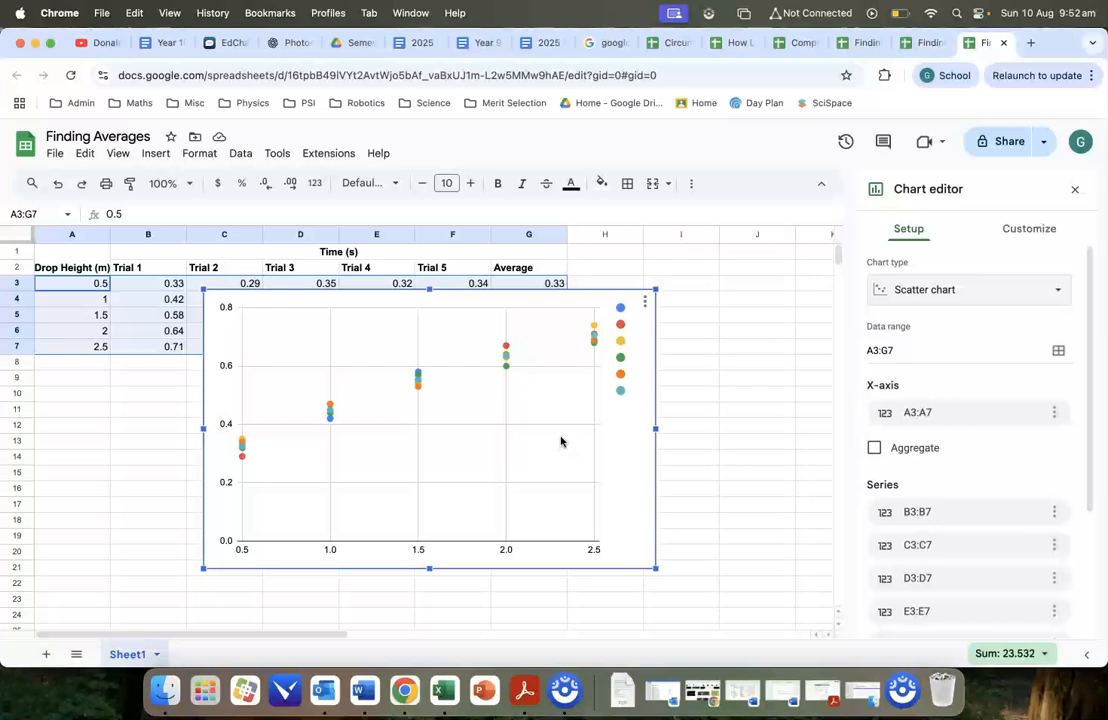
Delete the scatter chart built from all the trial data.
key("Delete")
left_click(316, 437)
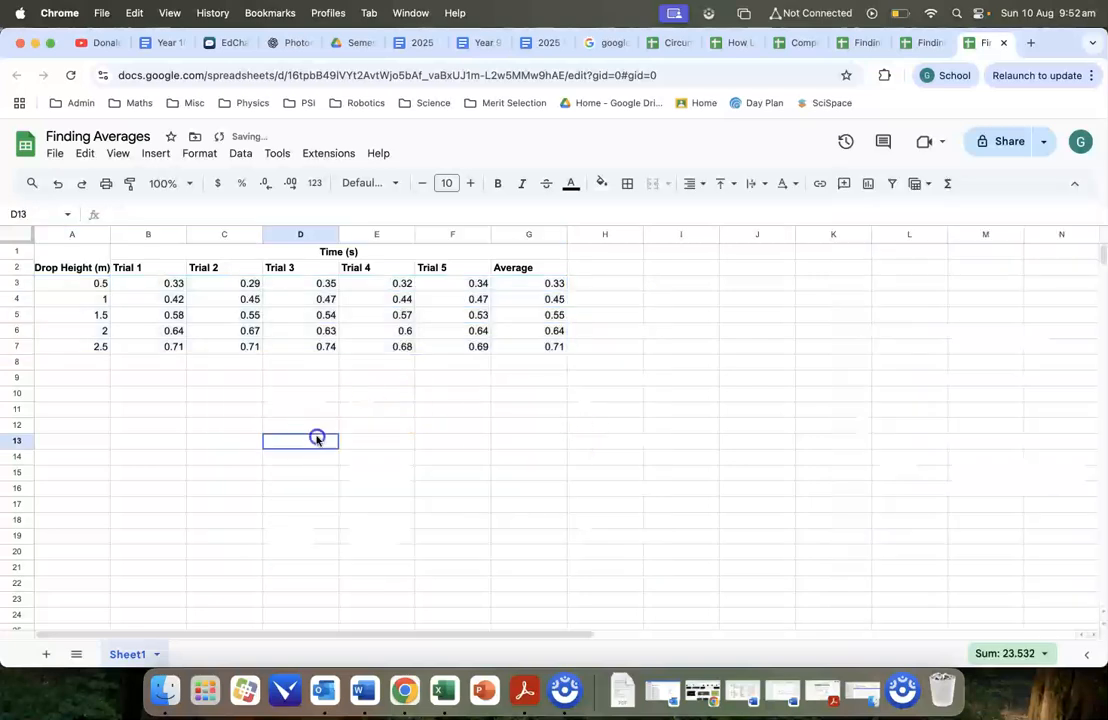
left_click_drag(89, 281, 82, 349)
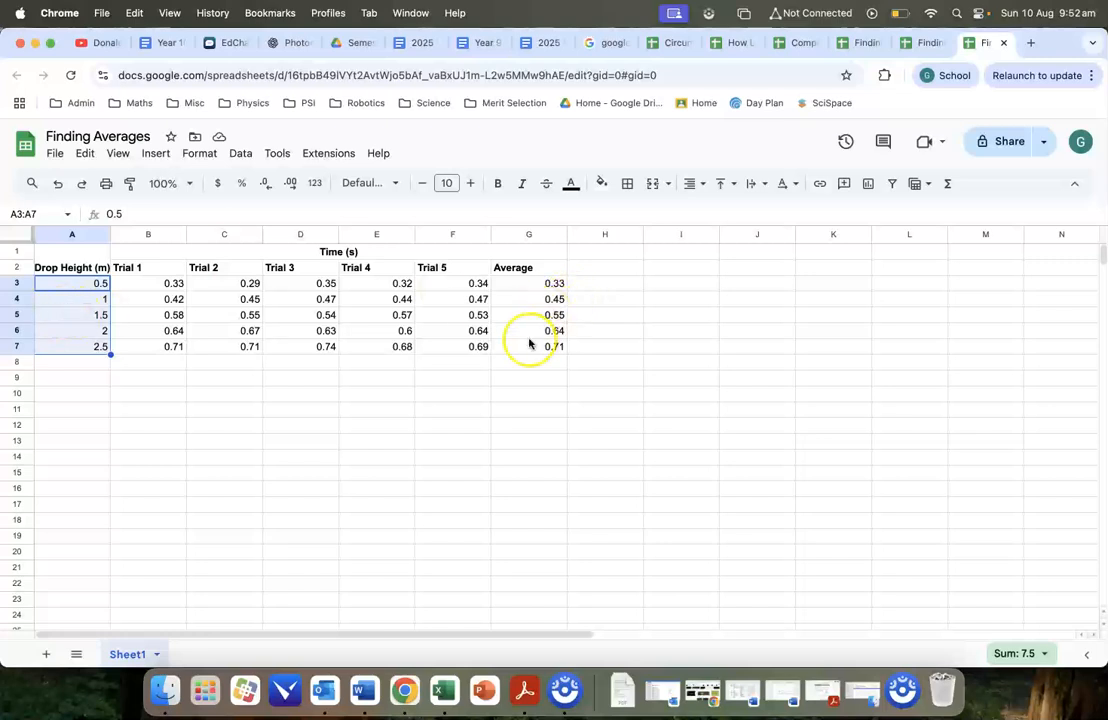
left_click_drag(512, 284, 513, 348)
left_click_drag(84, 284, 84, 348)
left_click_drag(549, 285, 544, 350)
left_click(433, 471)
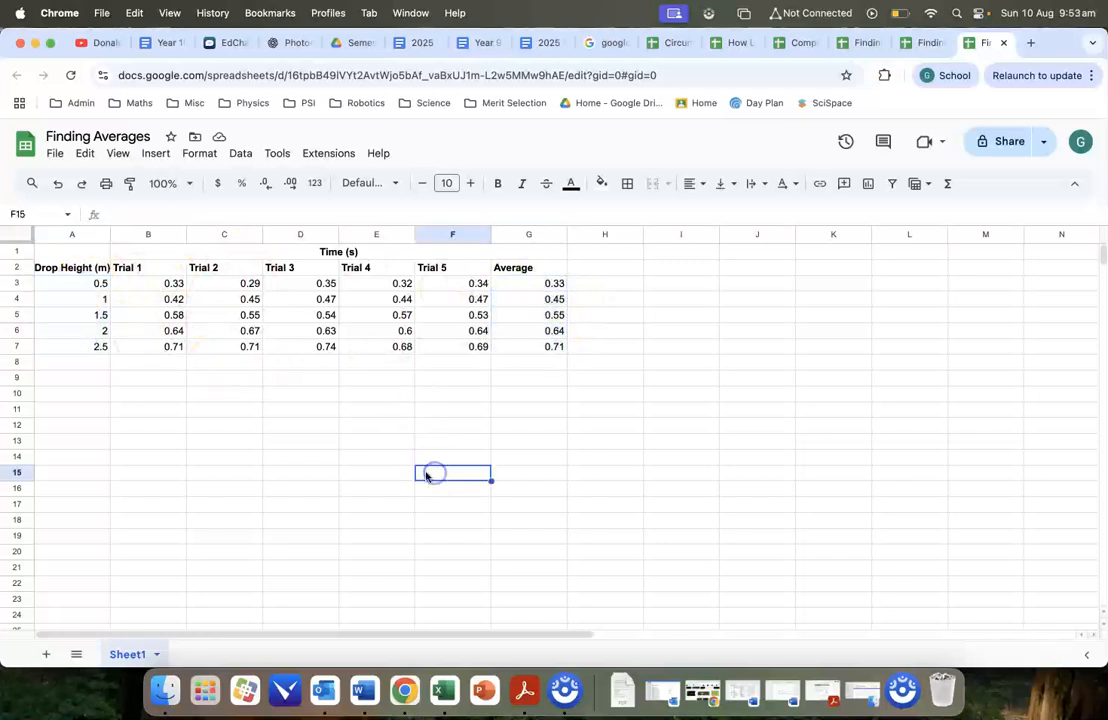
Insert a scatter chart using only the drop heights in A3:A7 and the averages in G3:G7.
left_click_drag(96, 281, 86, 345)
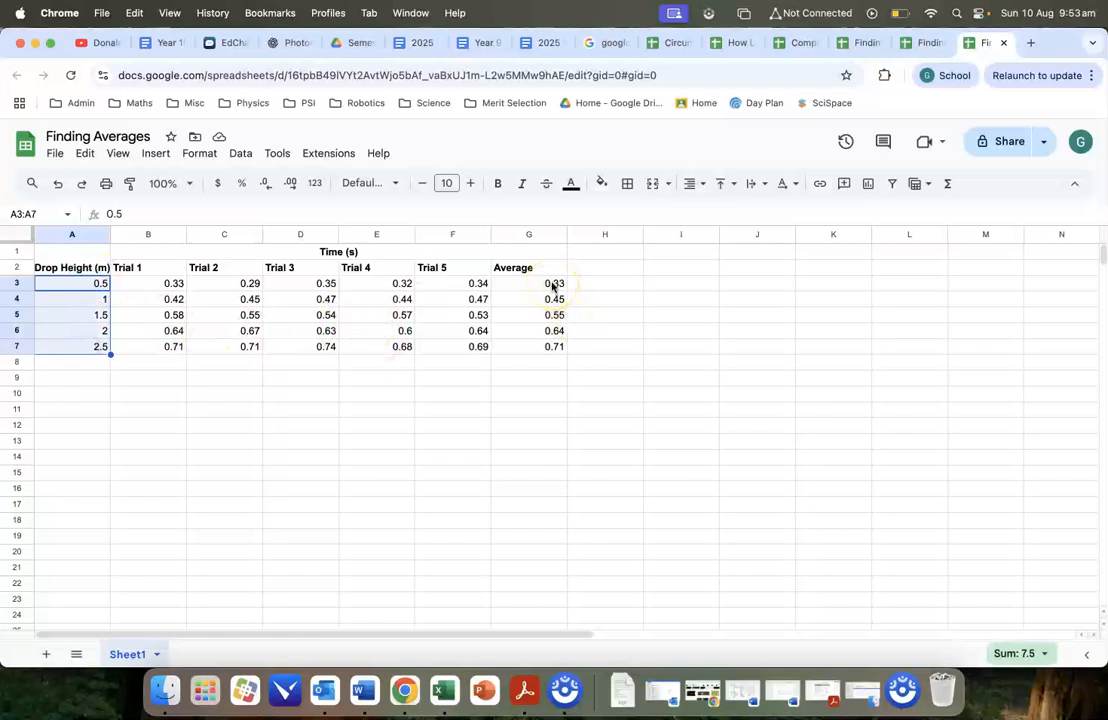
left_click_drag(545, 283, 547, 346)
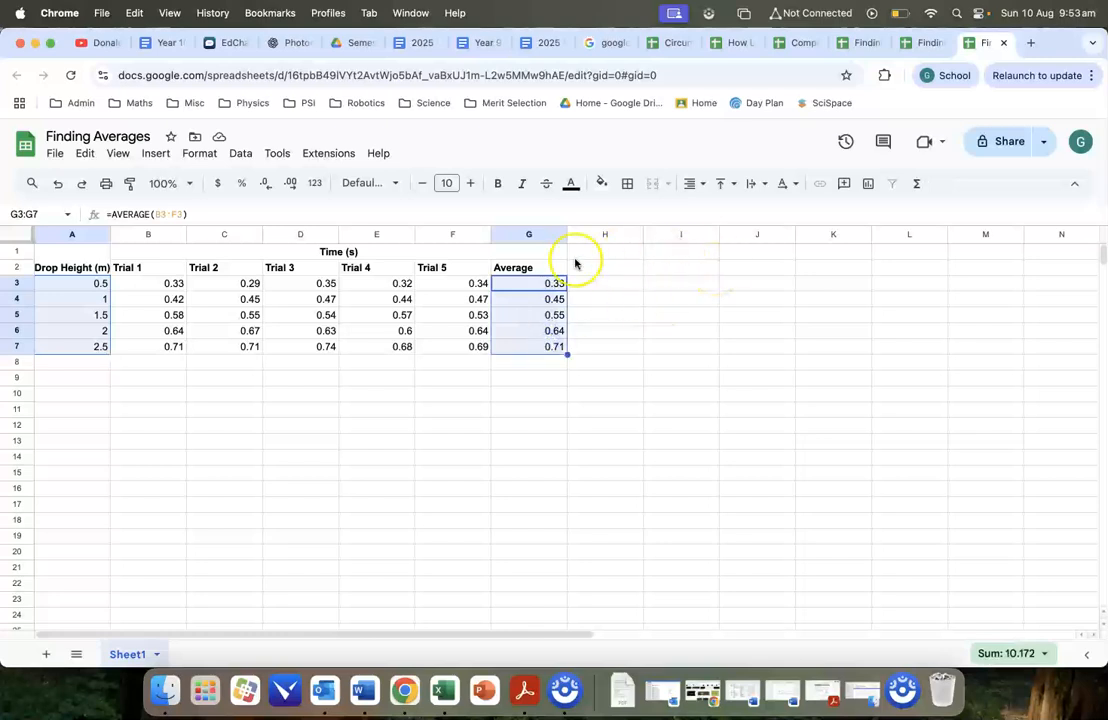
left_click(156, 153)
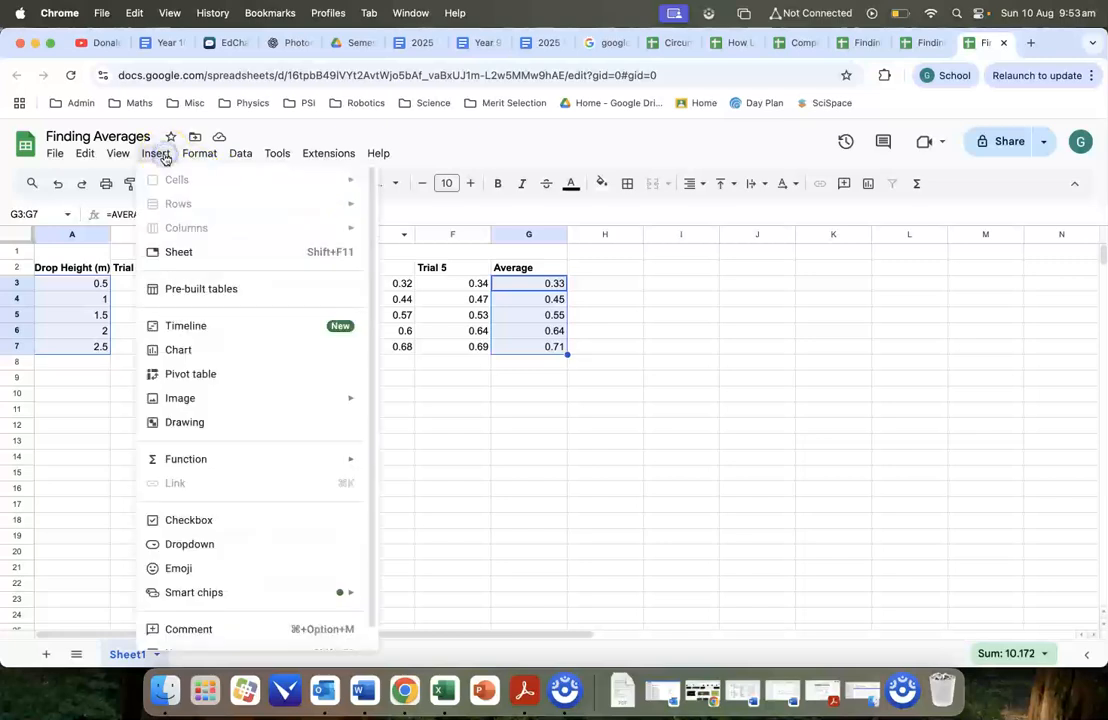
left_click(233, 350)
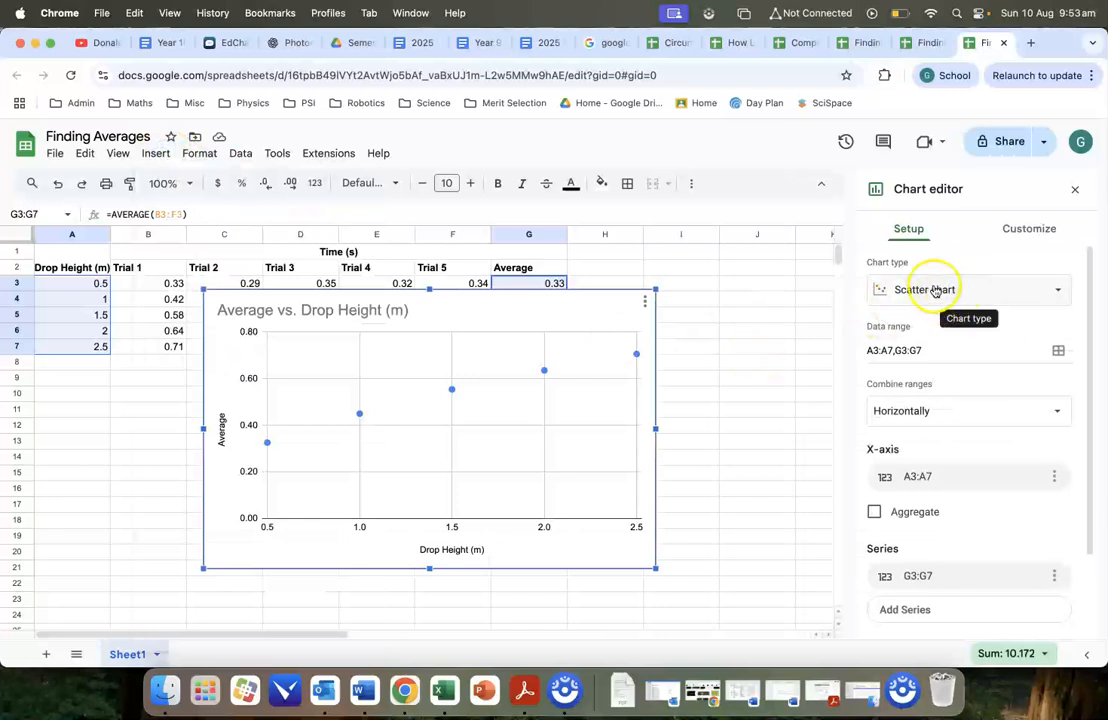
left_click(949, 291)
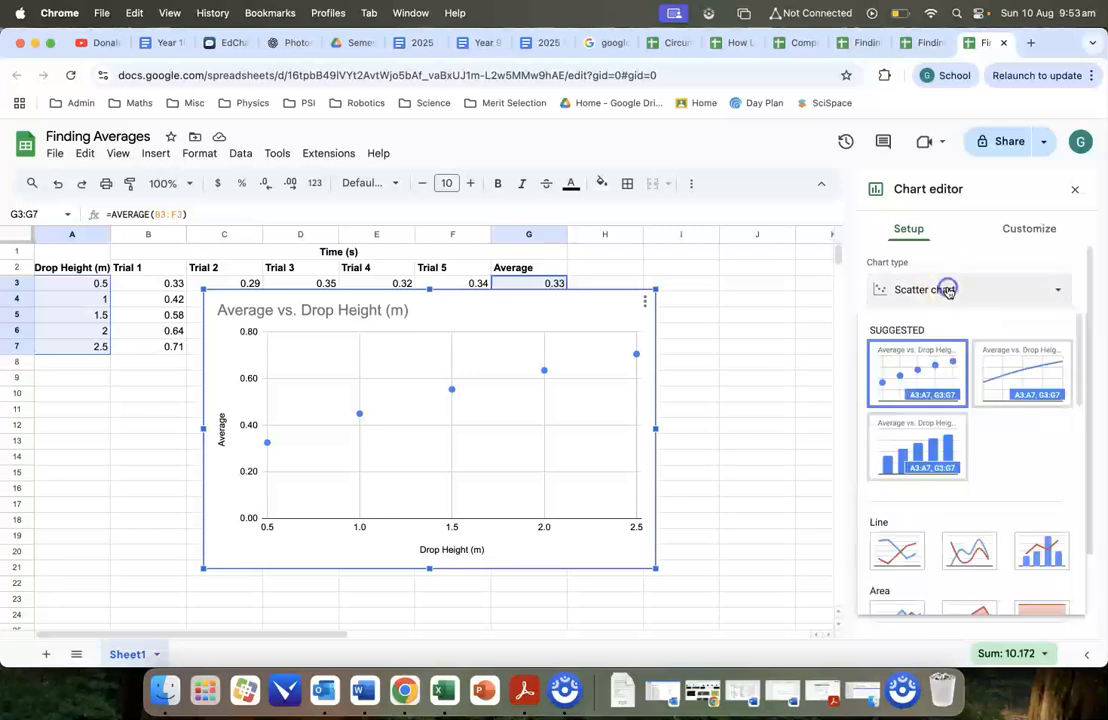
scroll(975, 367, "down", 10)
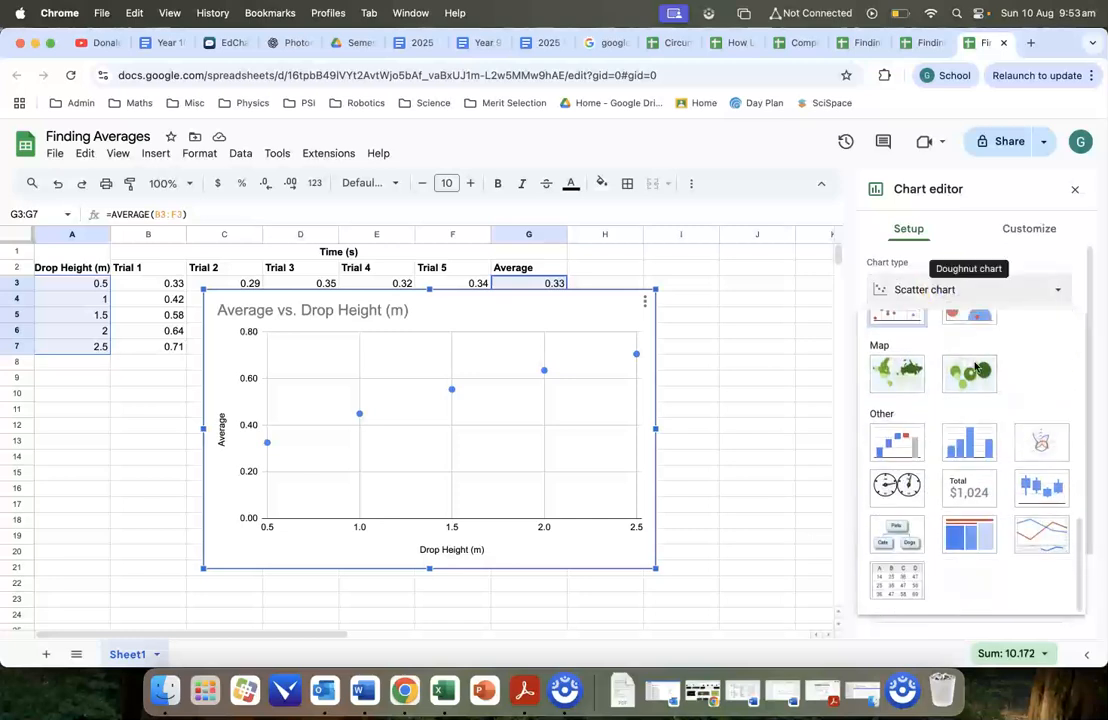
scroll(975, 367, "up", 10)
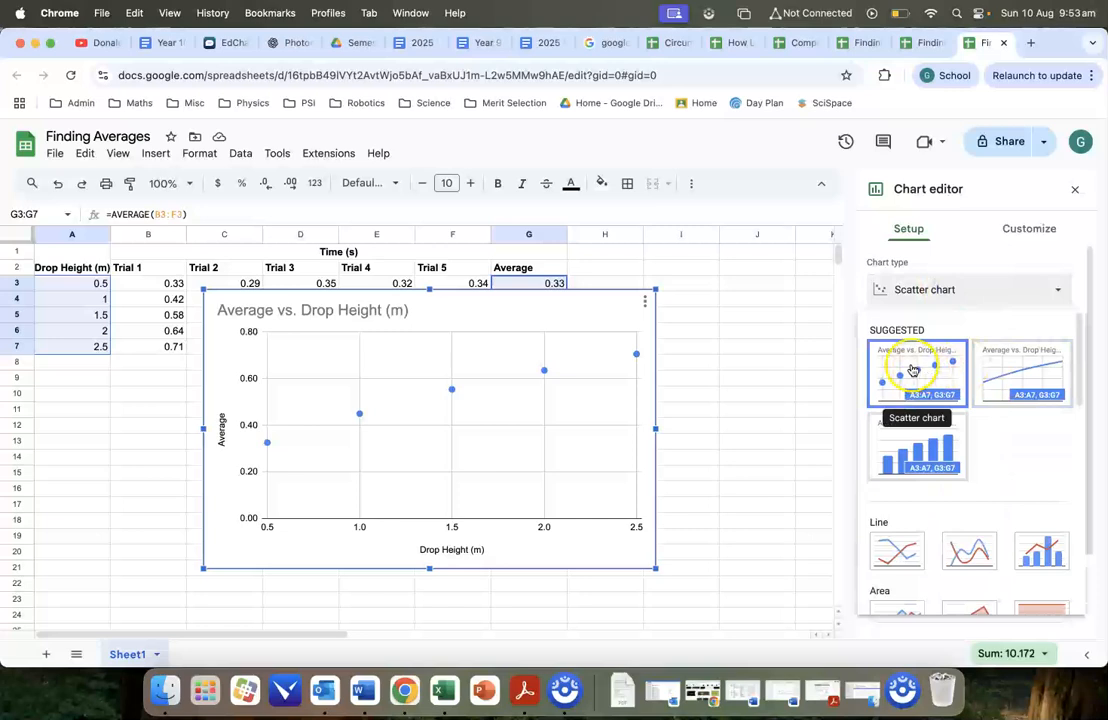
Change the chart's vertical axis title to "Average Time (s)".
left_click(571, 314)
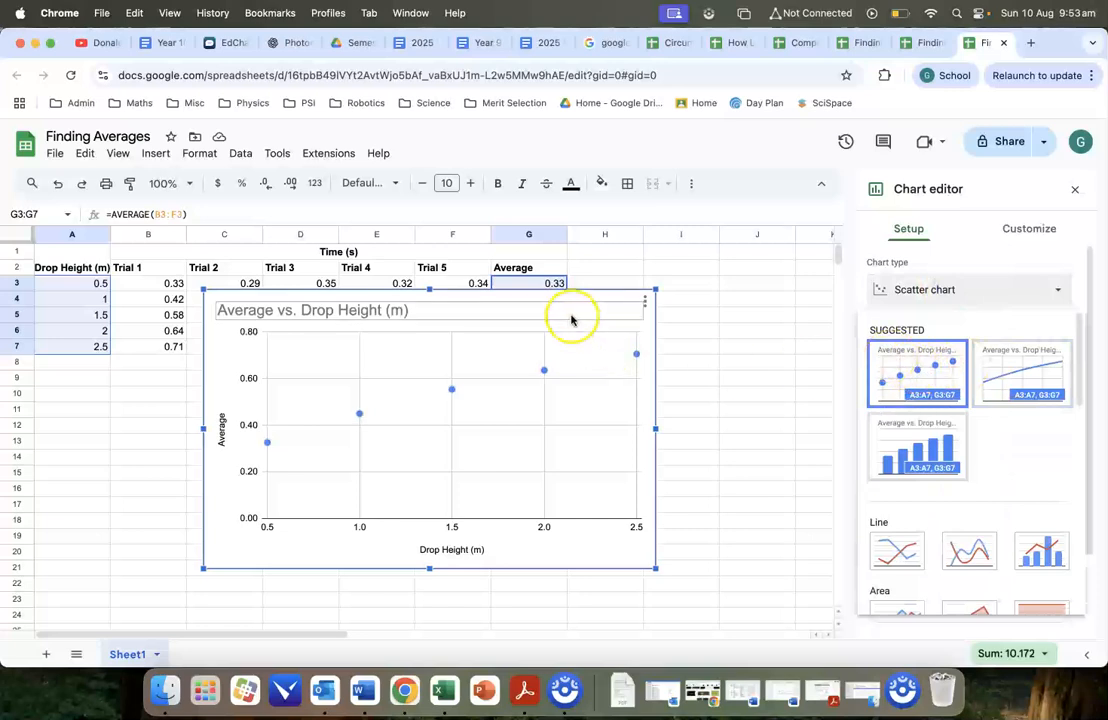
left_click(576, 549)
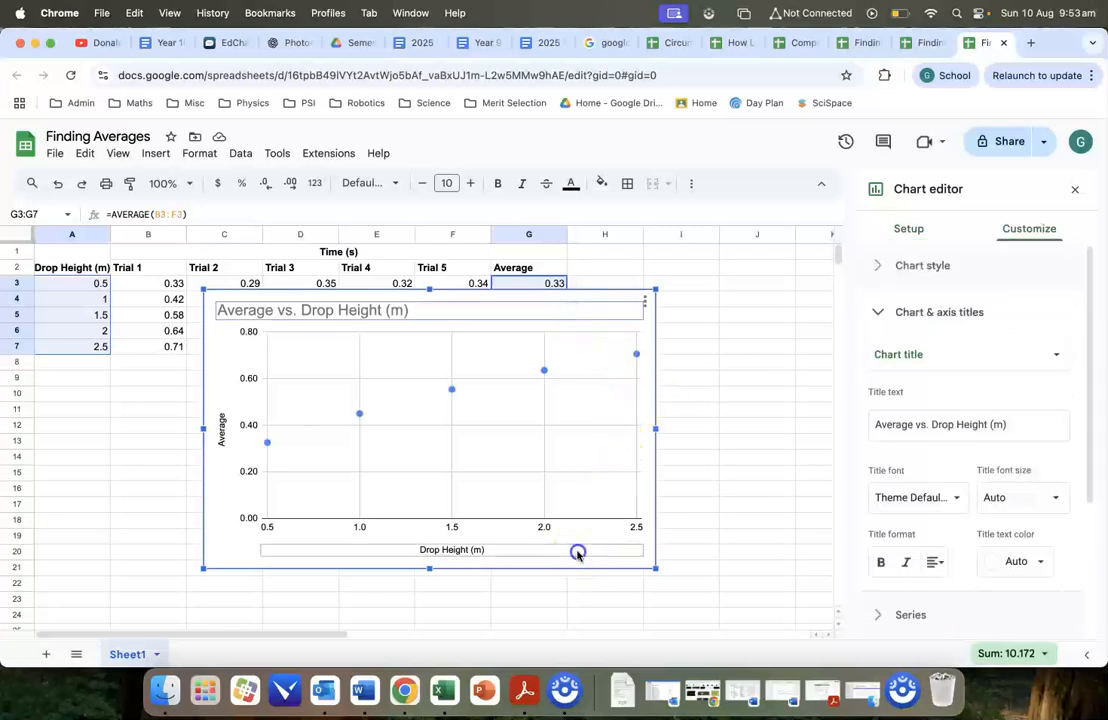
left_click(588, 540)
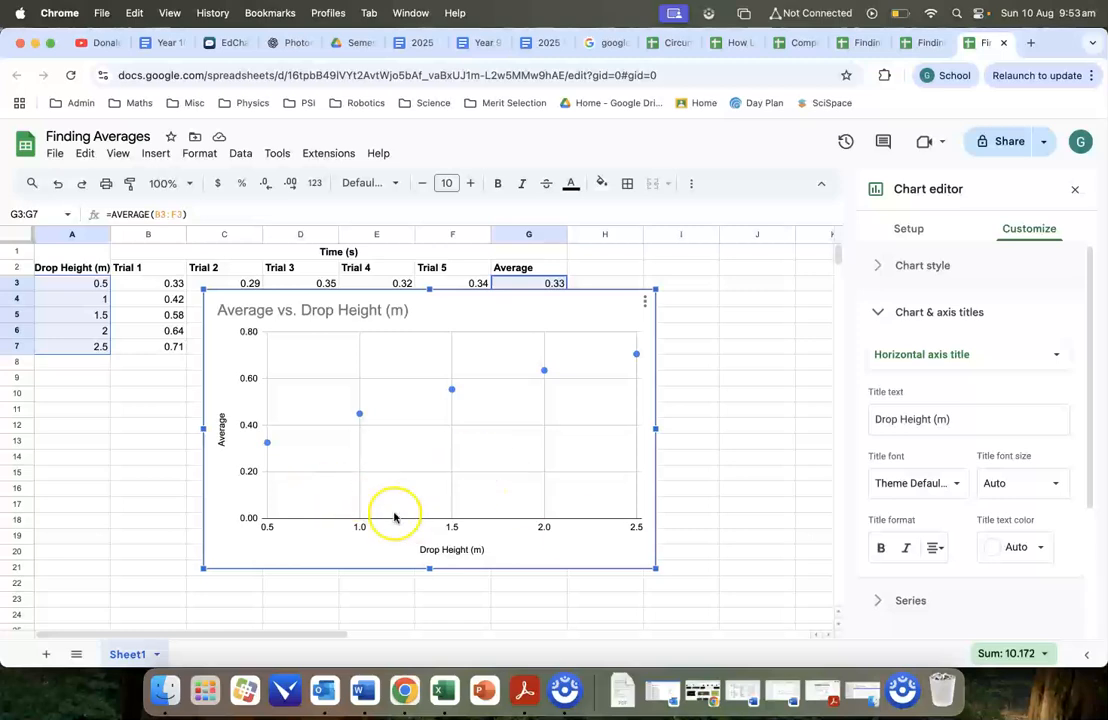
left_click(224, 418)
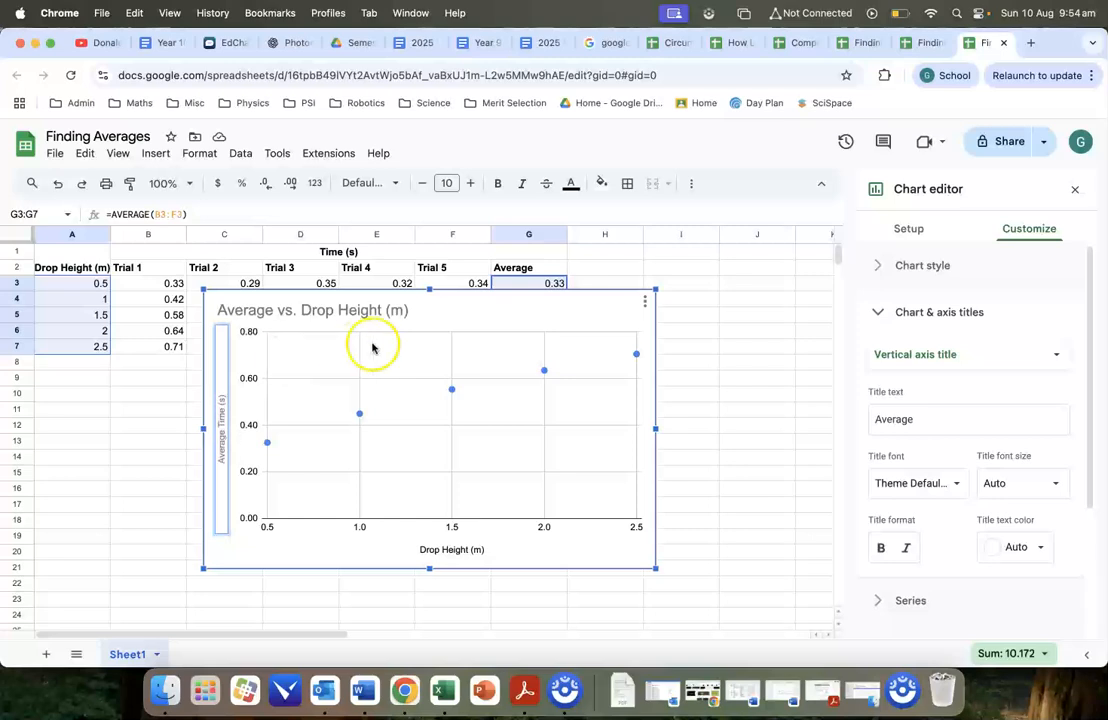
left_click(606, 564)
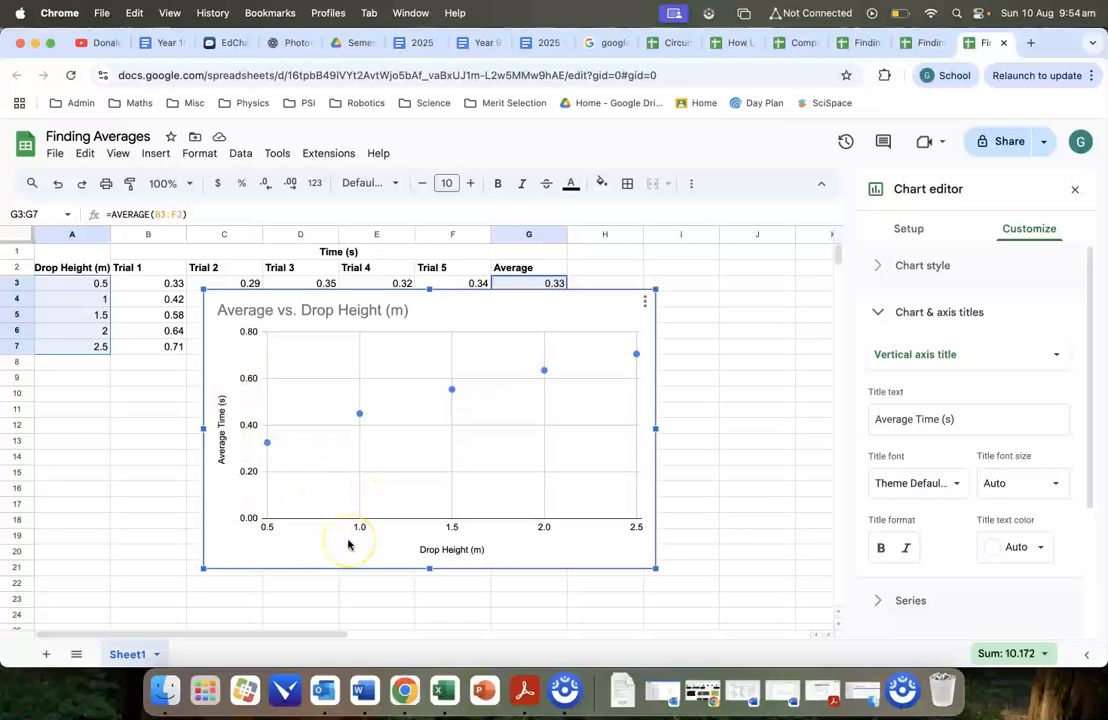
Set the chart's horizontal axis range to a minimum of 0 and a maximum of 3.
left_click(274, 530)
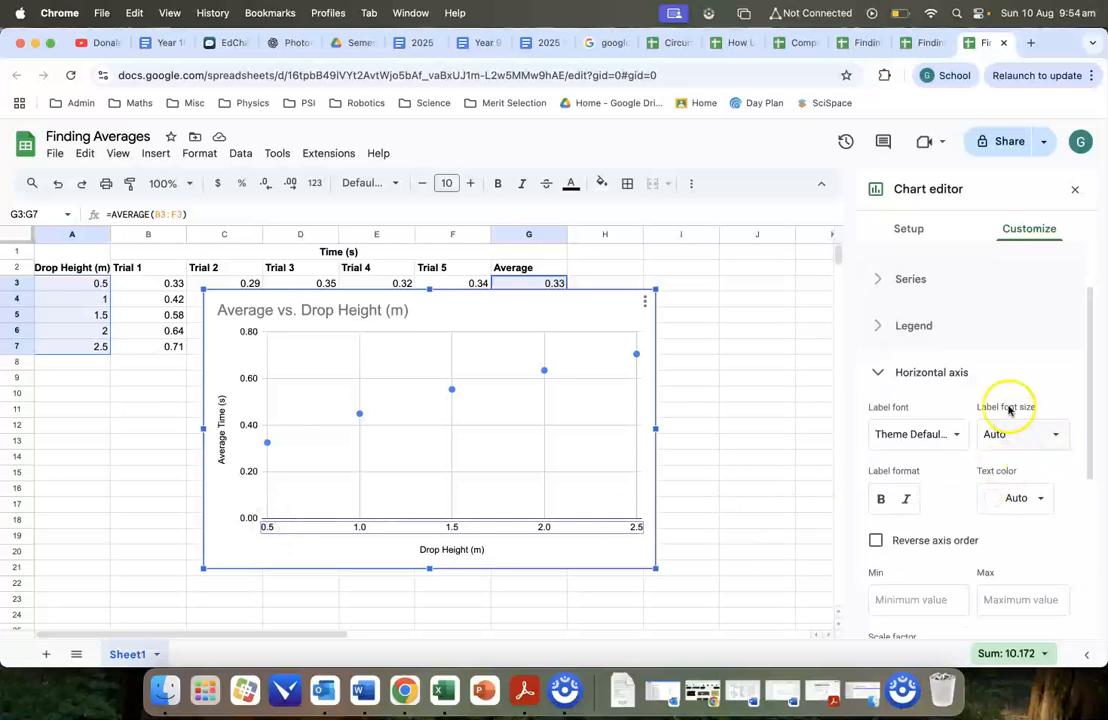
scroll(1000, 390, "down", 1)
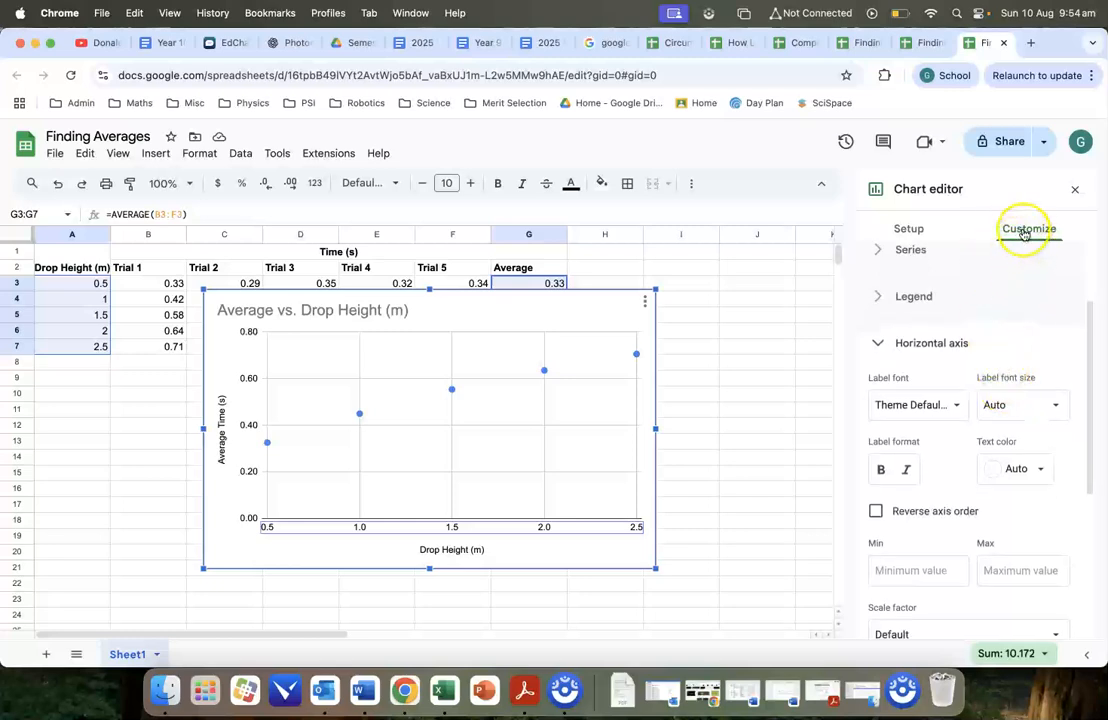
scroll(1028, 347, "down", 1)
scroll(1030, 349, "down", 5)
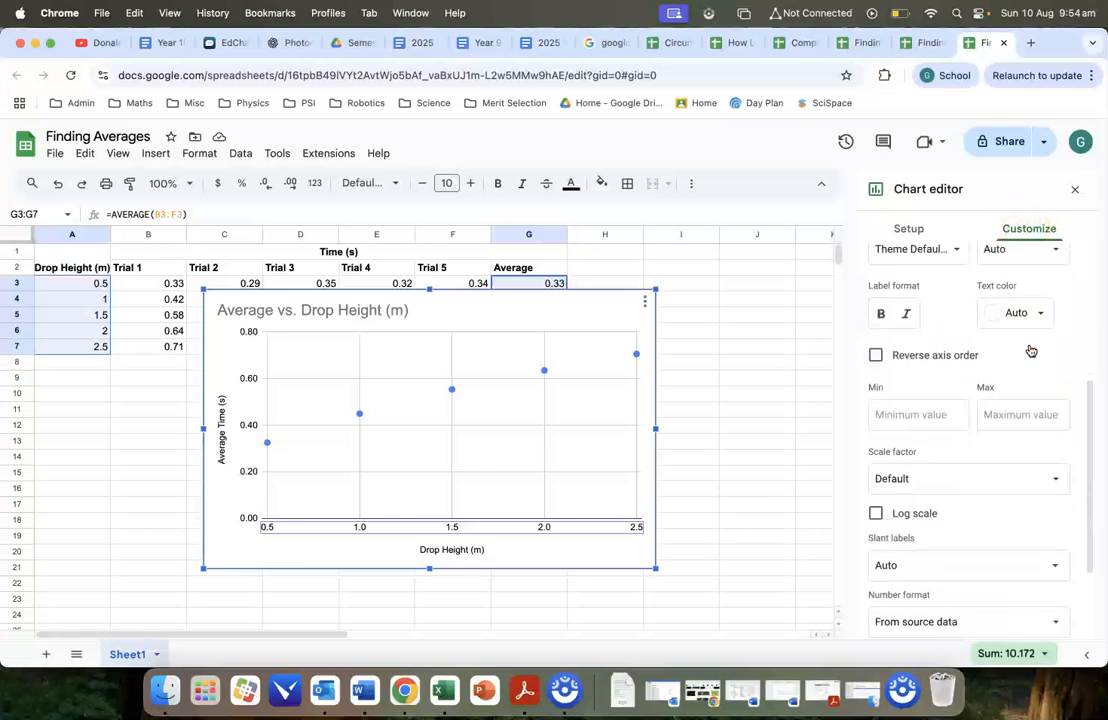
left_click(910, 391)
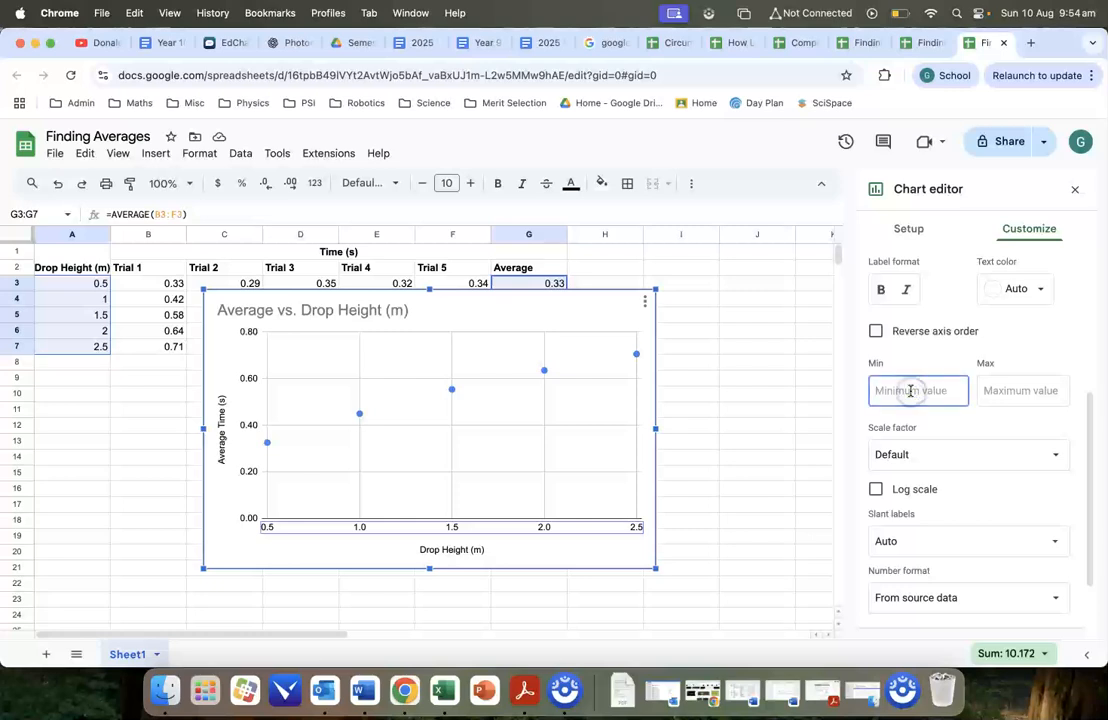
type("0")
left_click(1040, 389)
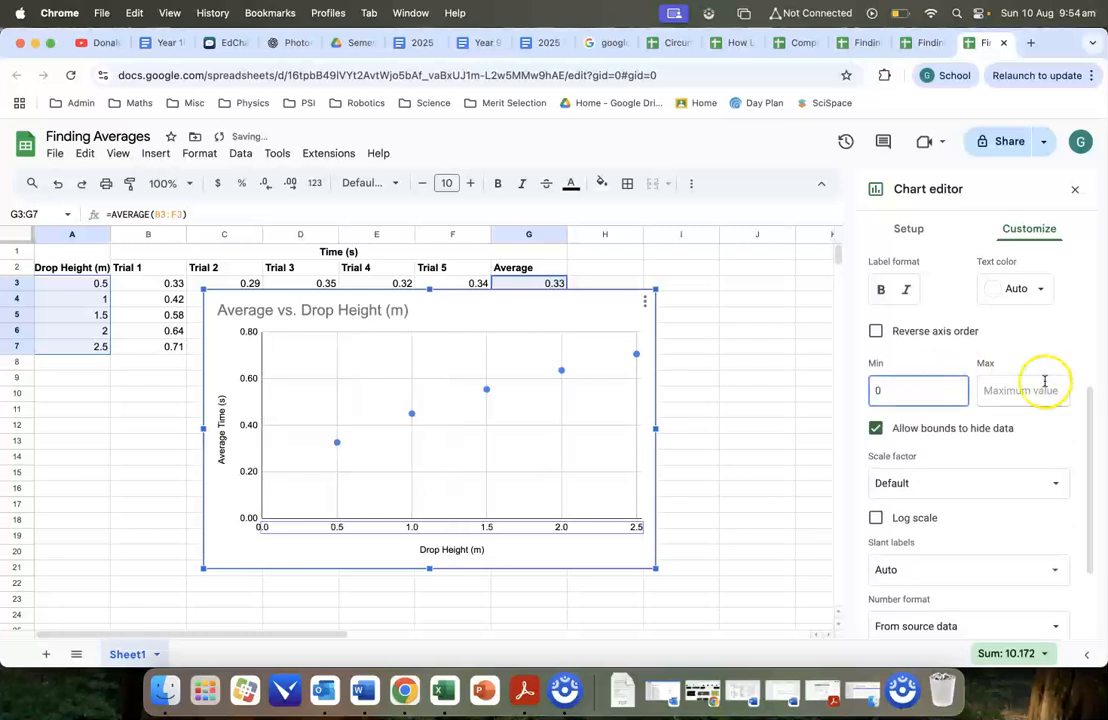
type("3")
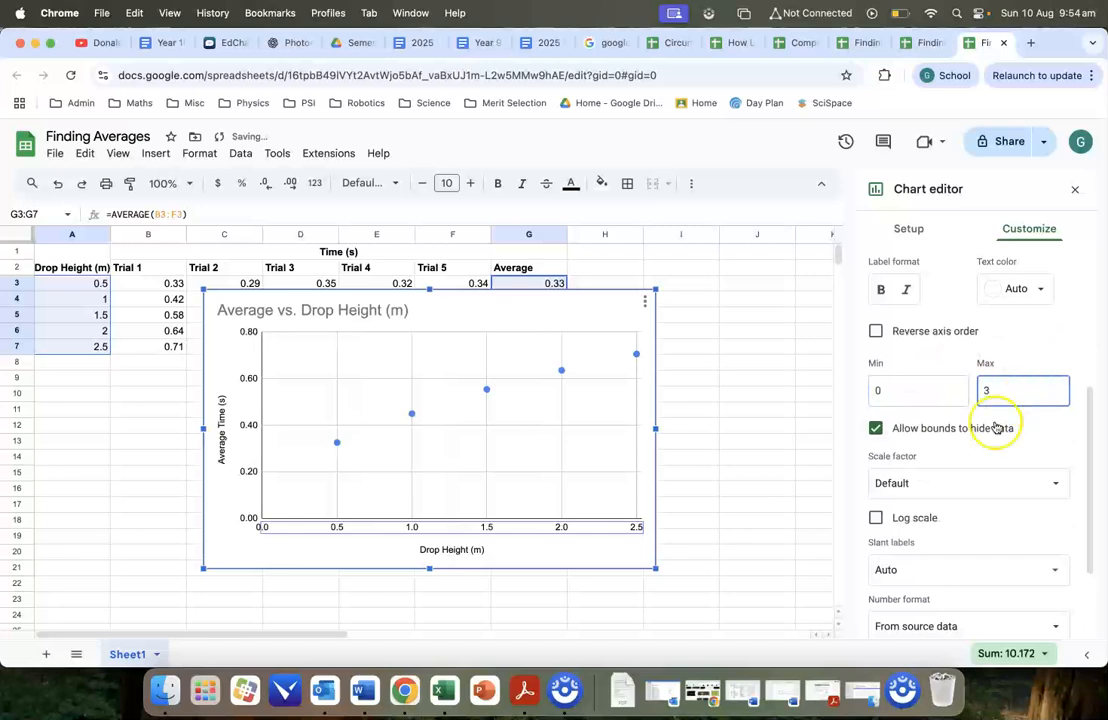
left_click(948, 392)
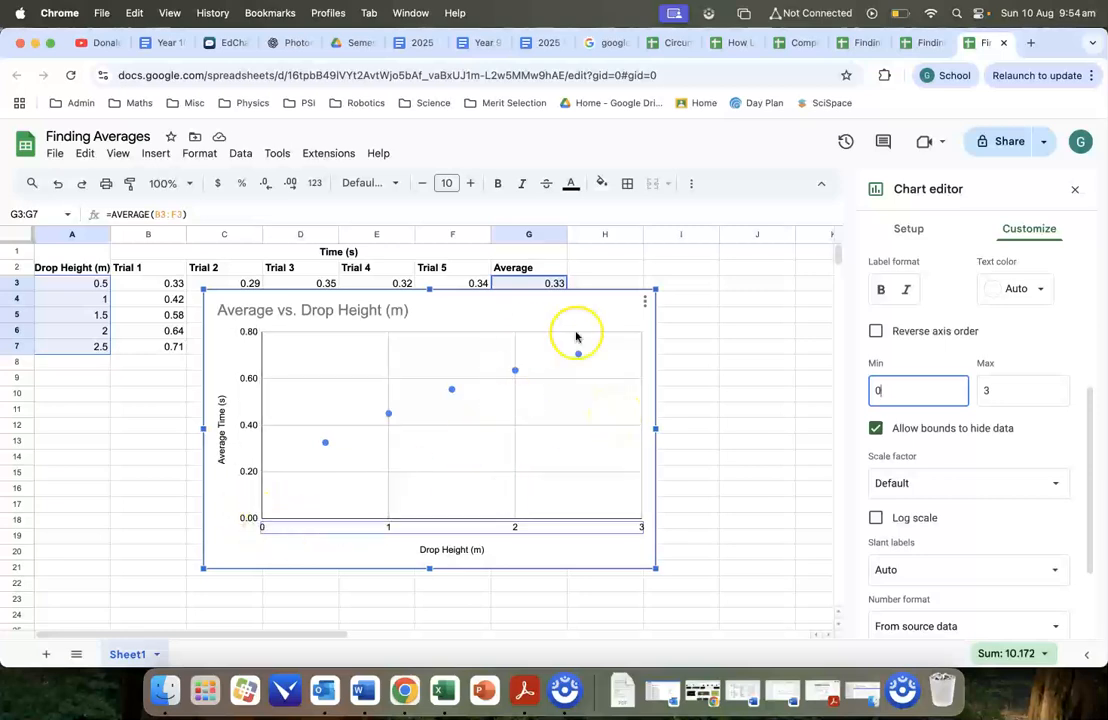
left_click(639, 553)
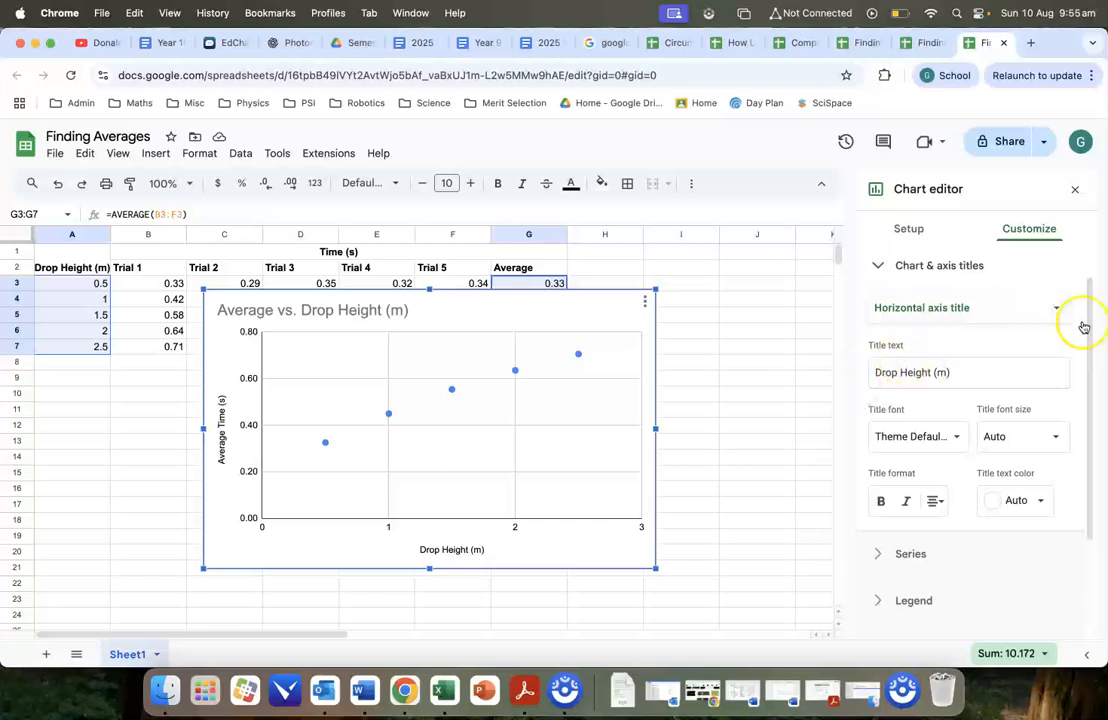
Add a trendline to the chart's average time data series.
scroll(928, 354, "up", 1)
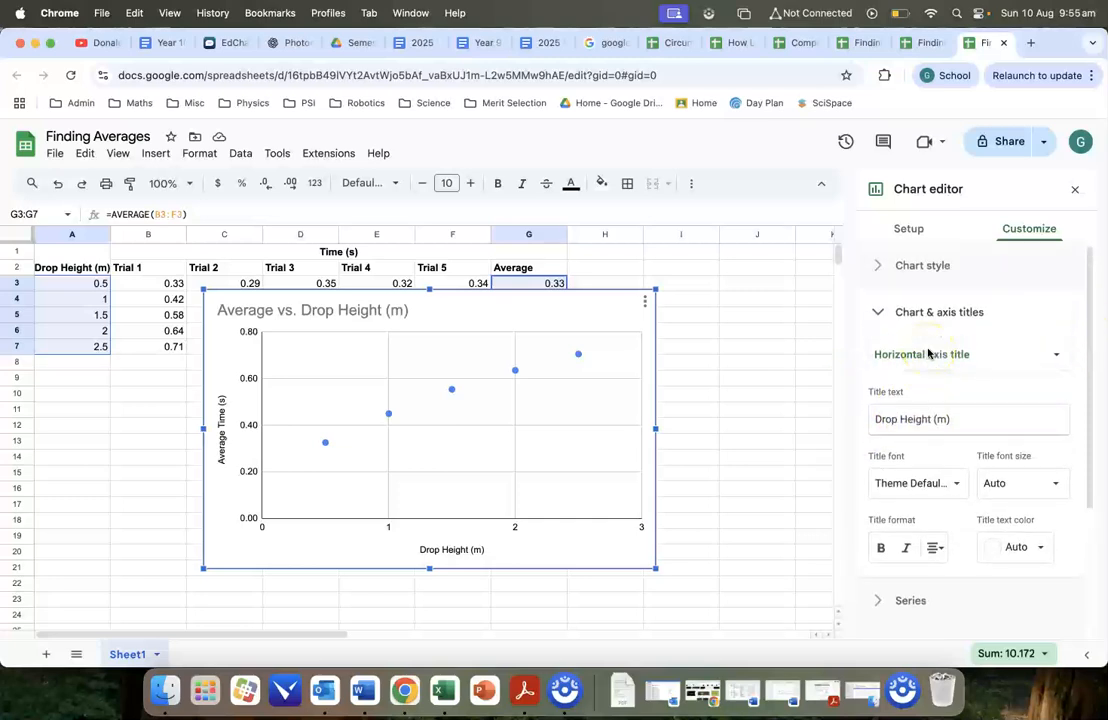
left_click(876, 312)
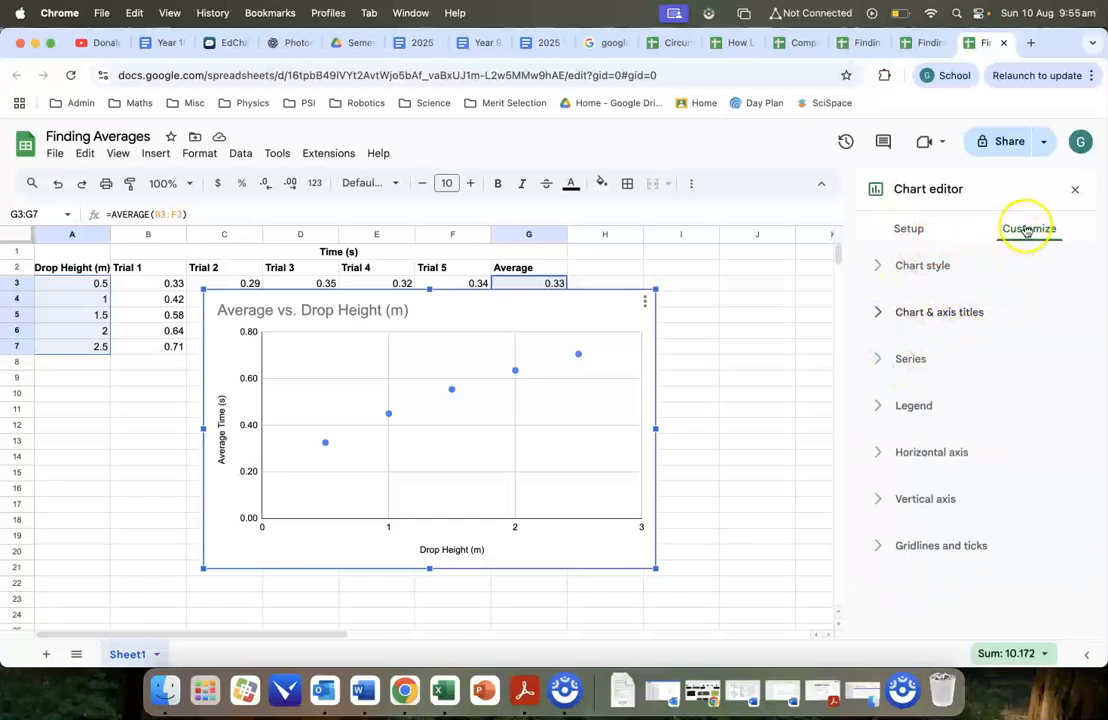
left_click(879, 359)
scroll(982, 376, "down", 5)
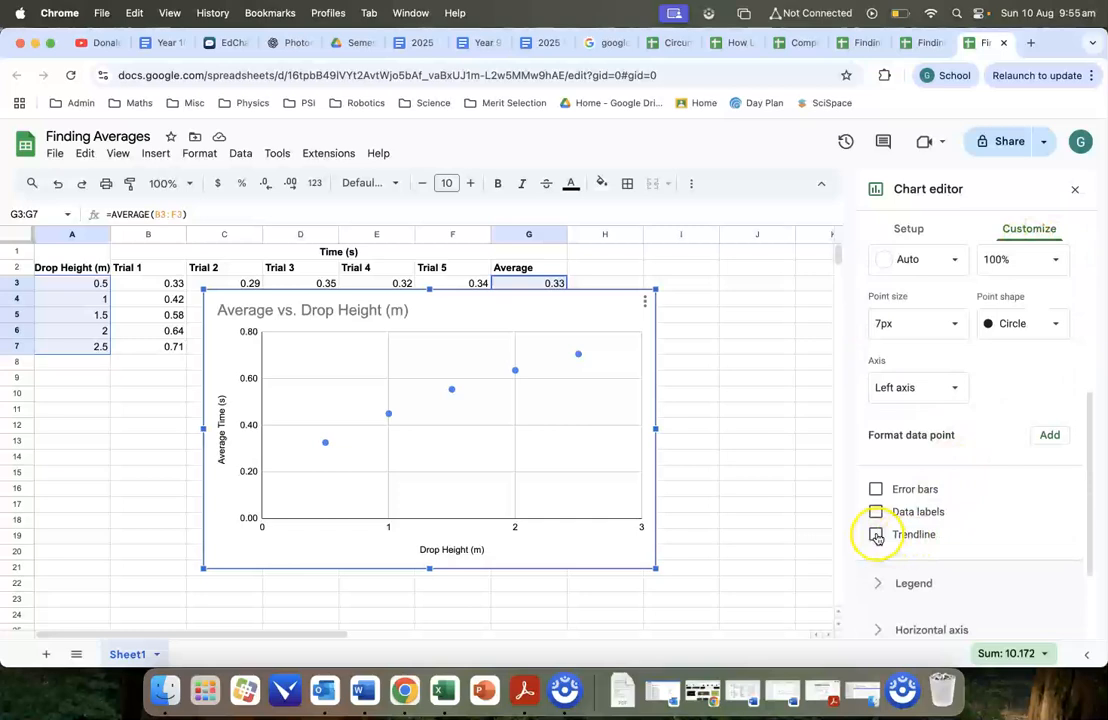
left_click(876, 537)
scroll(985, 510, "down", 1)
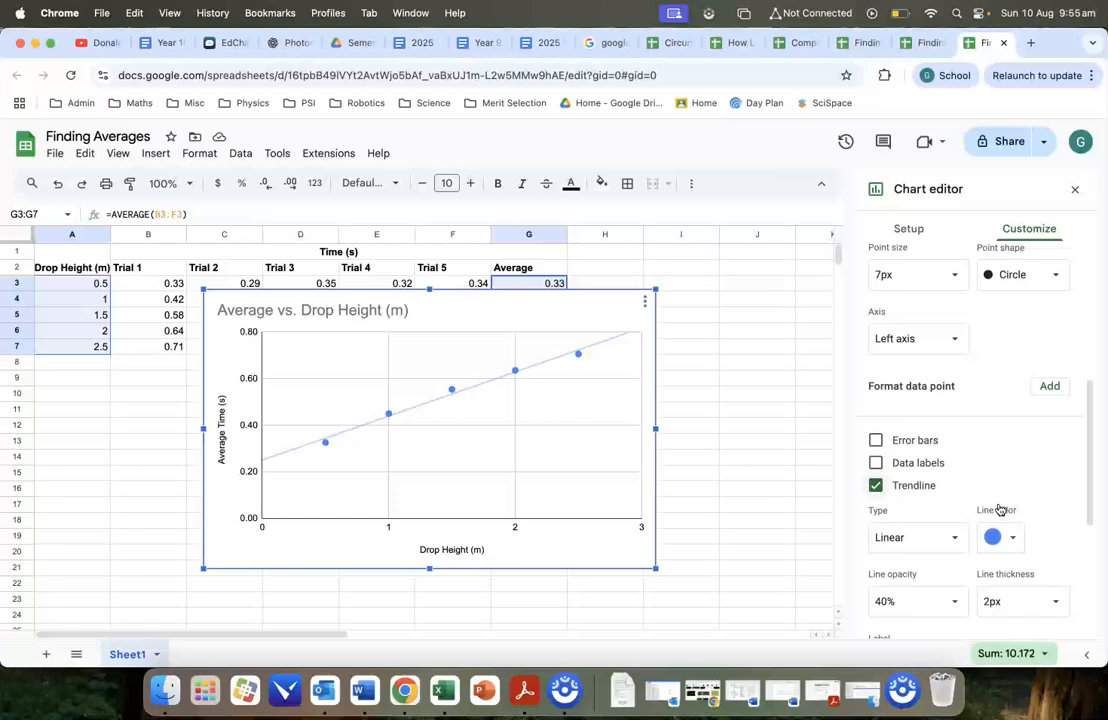
Move the chart below the data table so it starts around row 9.
left_click(522, 312)
left_click_drag(525, 310, 532, 385)
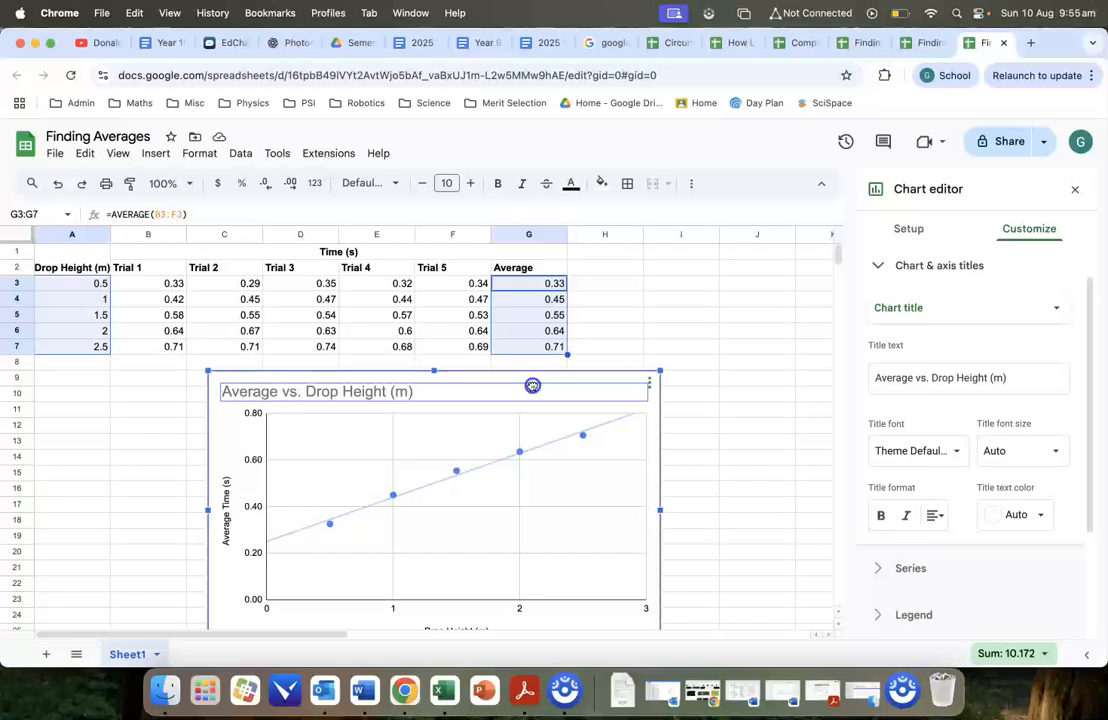
Move the chart up over the data table so it starts in column C around row 4.
left_click_drag(532, 385, 532, 385)
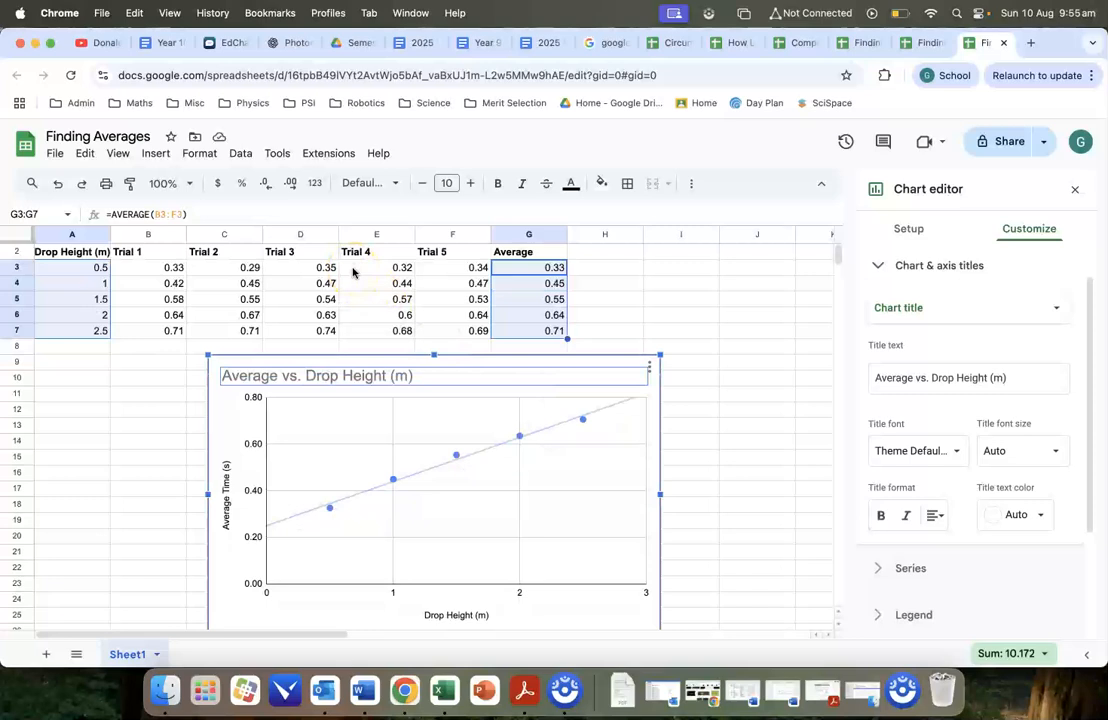
left_click_drag(566, 364, 598, 274)
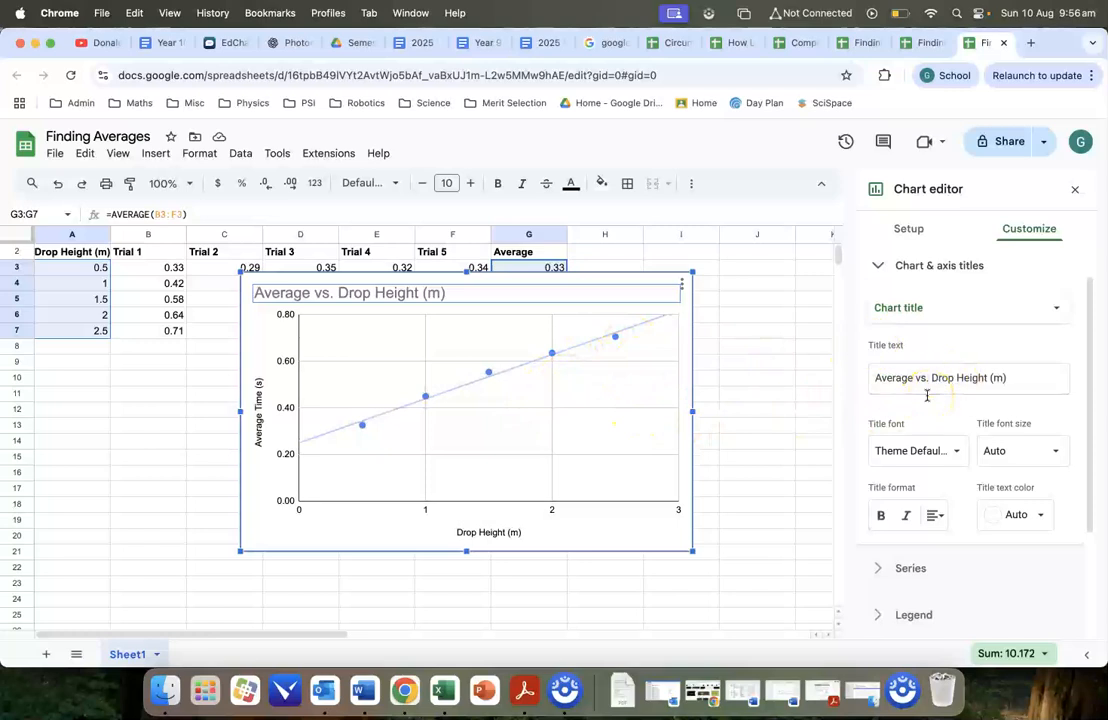
Try the Exponential, Polynomial and Logarithmic trendline types on the chart's average time series.
scroll(930, 405, "down", 3)
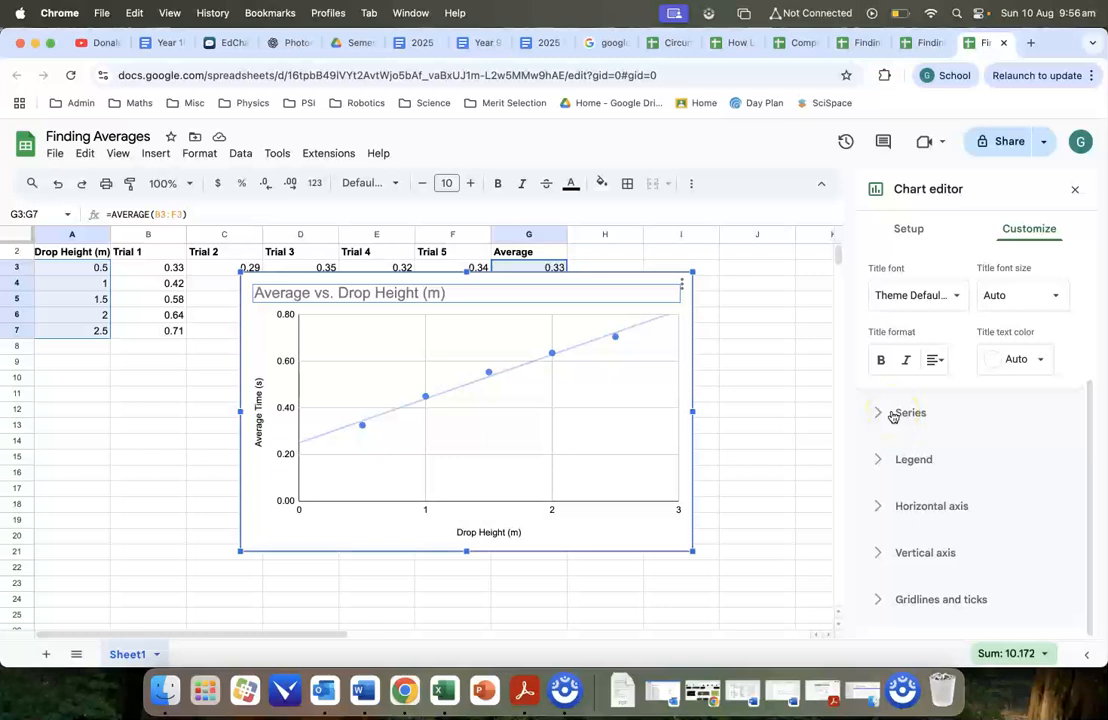
left_click(893, 413)
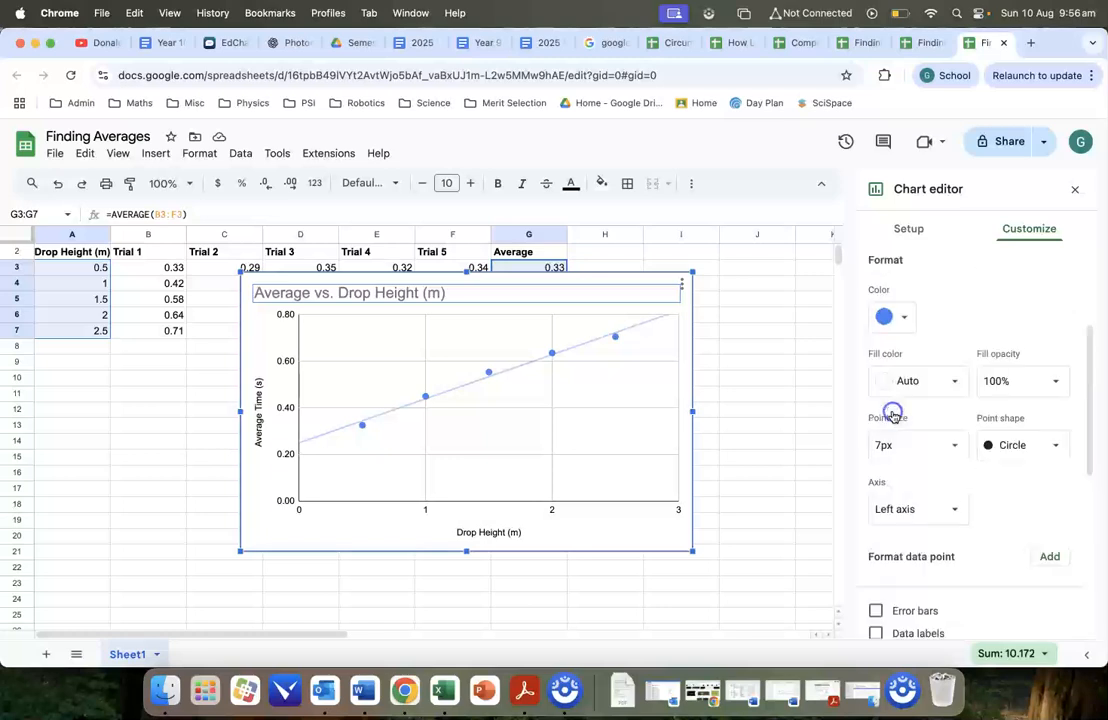
scroll(980, 400, "down", 1)
scroll(1006, 436, "down", 2)
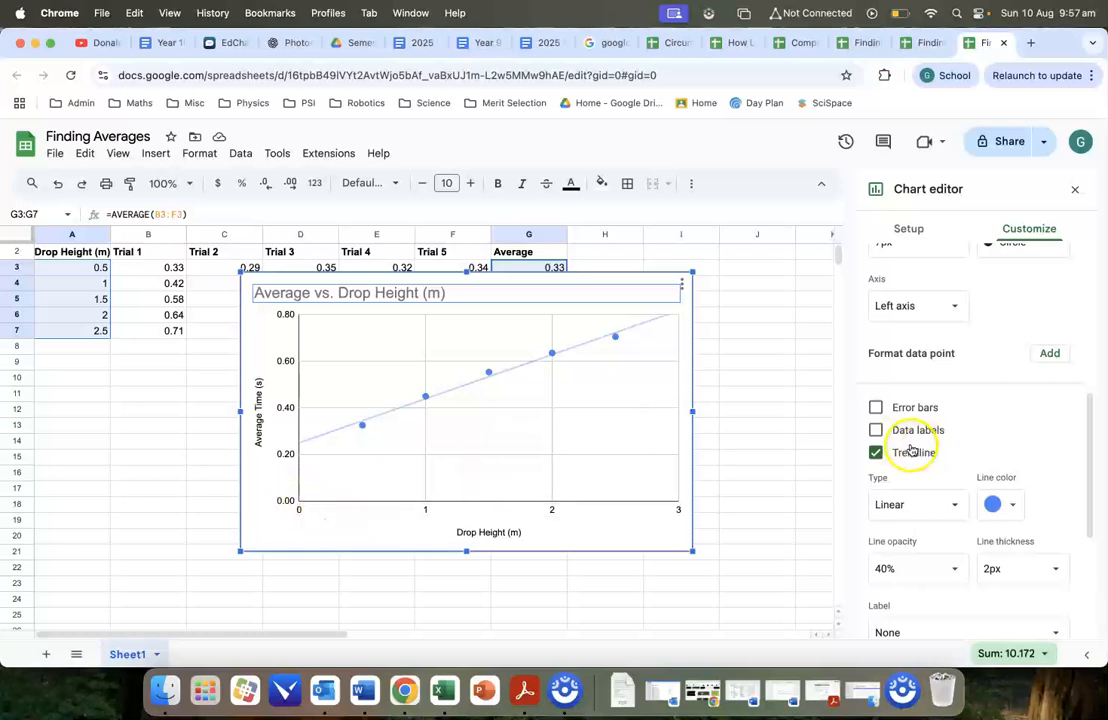
left_click(938, 506)
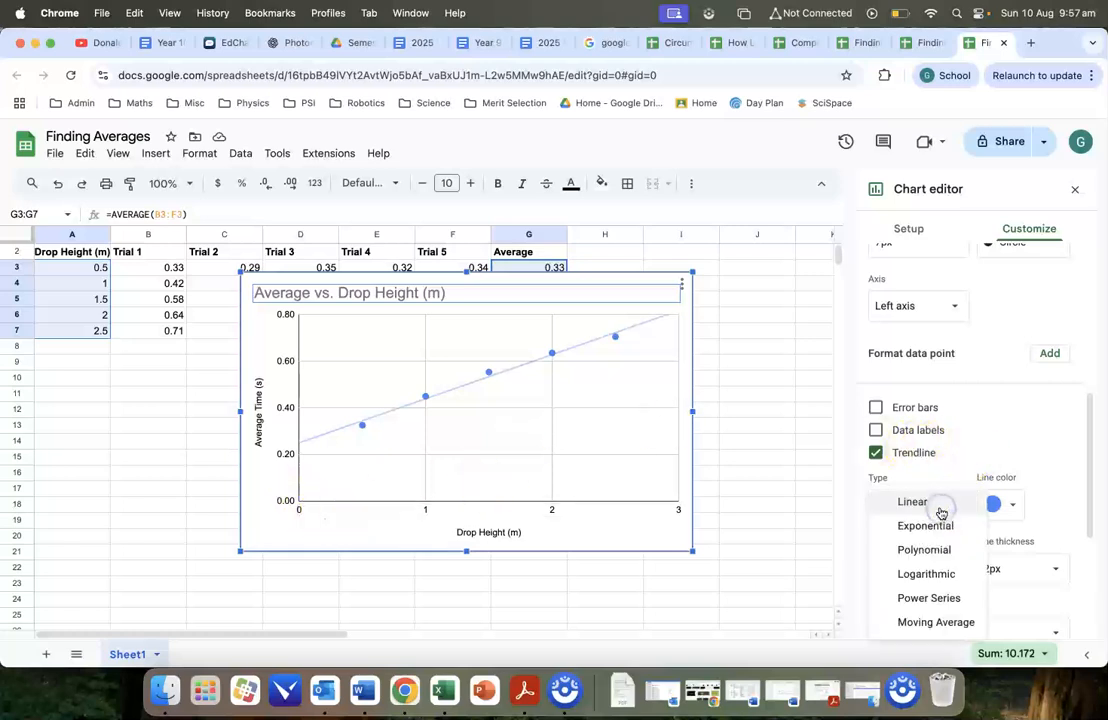
left_click(940, 527)
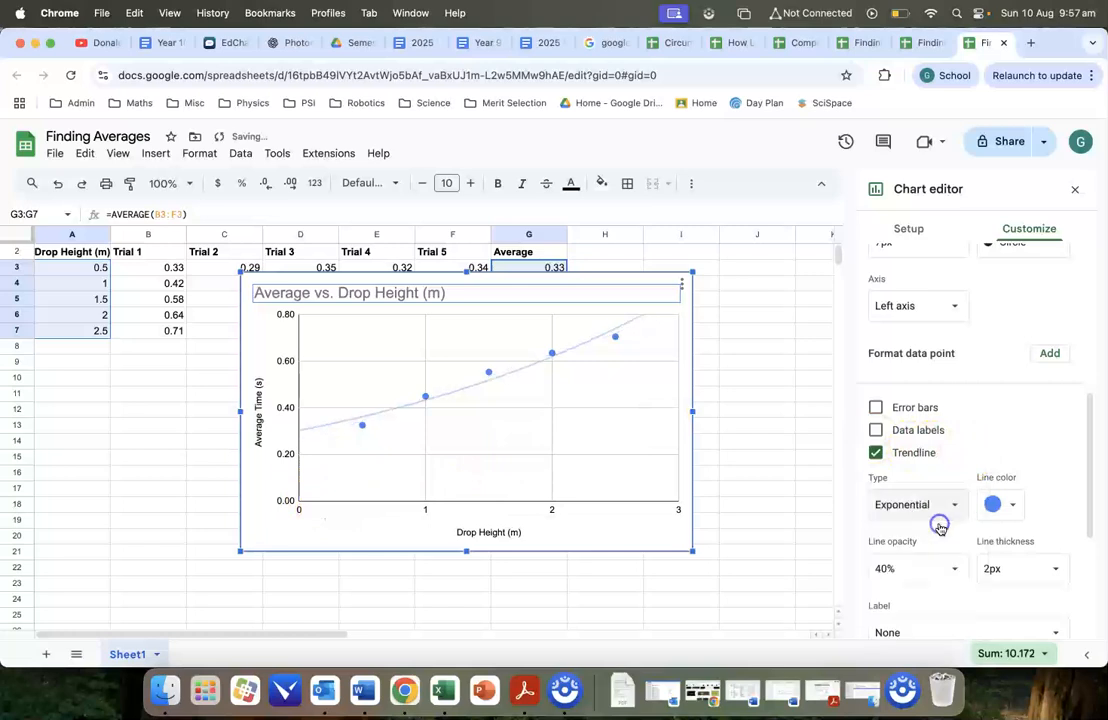
left_click(922, 507)
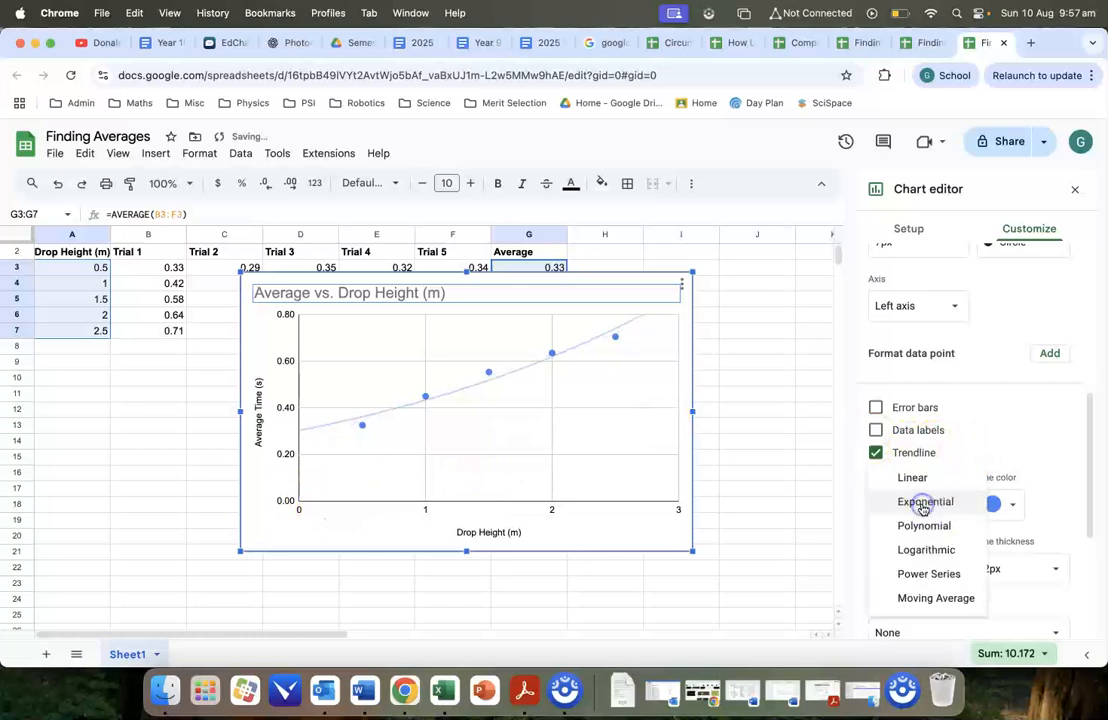
left_click(923, 526)
left_click(915, 505)
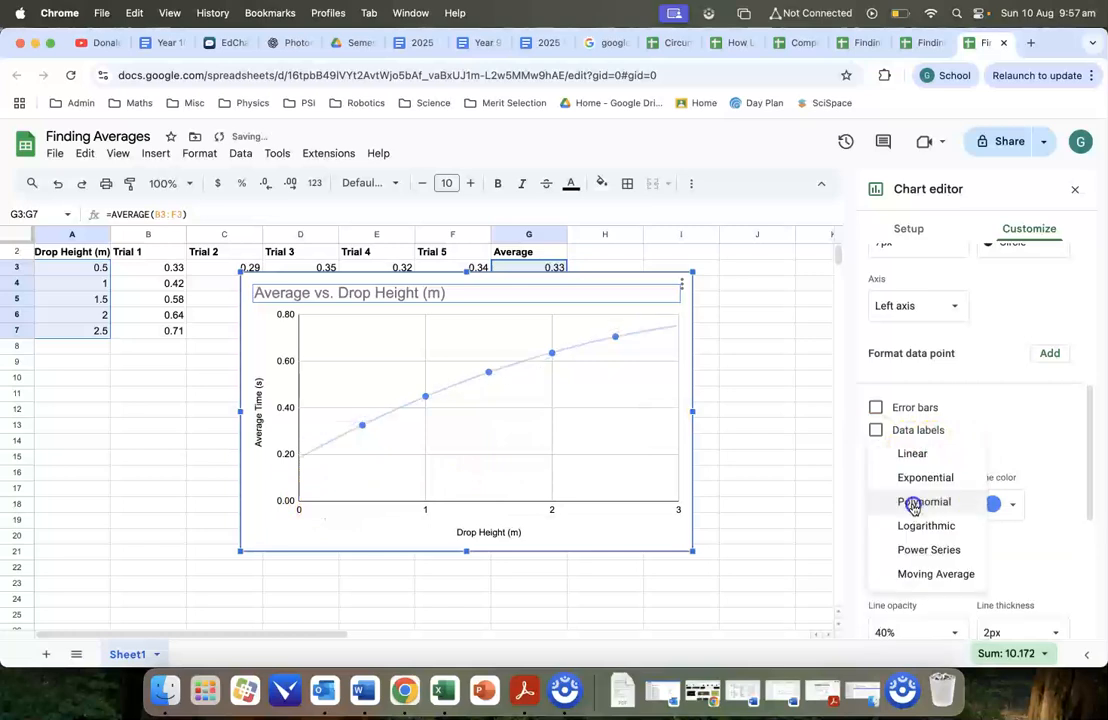
left_click(920, 527)
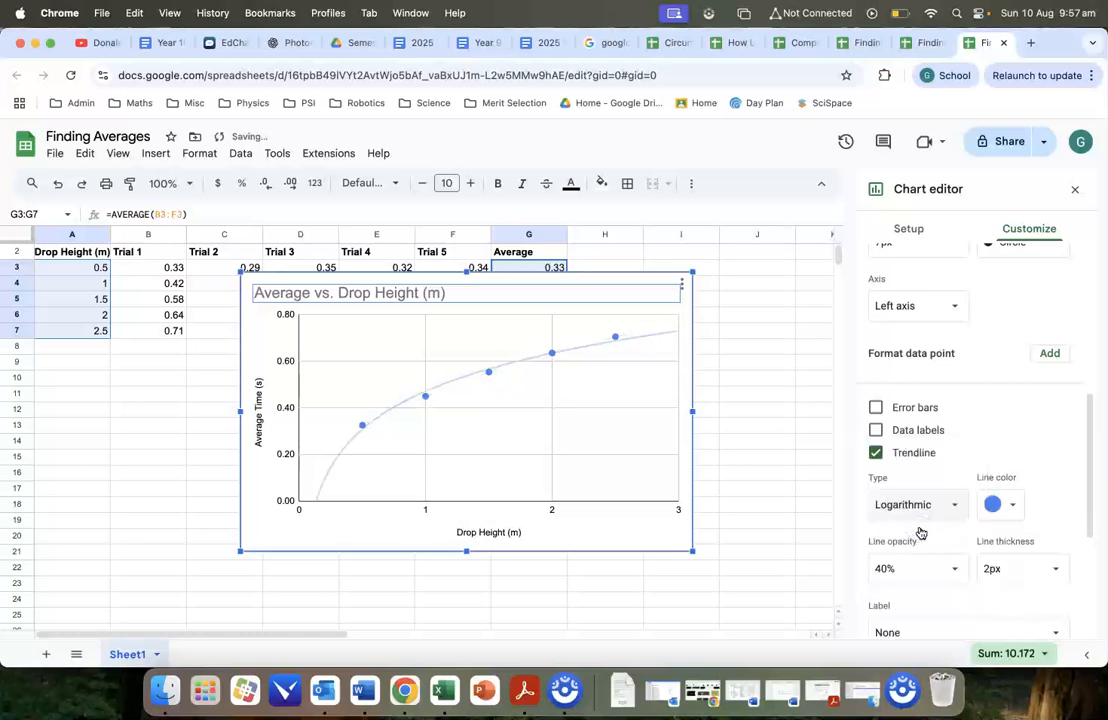
Set the type of the average time trendline to Power Series.
left_click(924, 505)
left_click(921, 527)
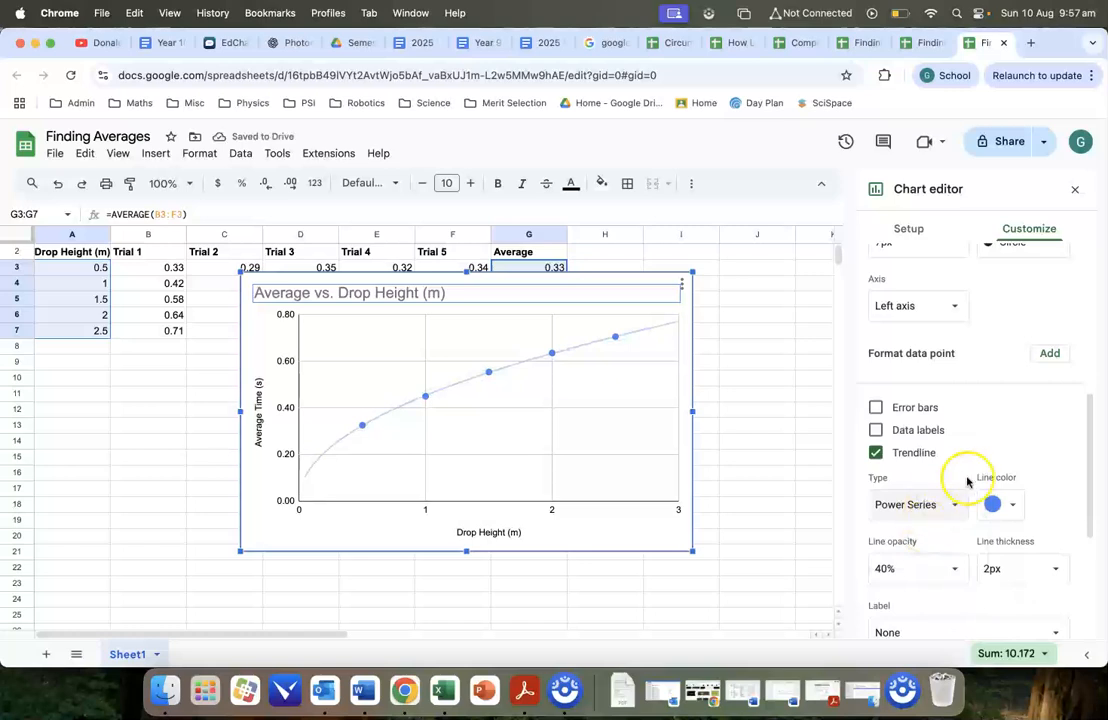
scroll(971, 458, "down", 3)
scroll(970, 457, "down", 2)
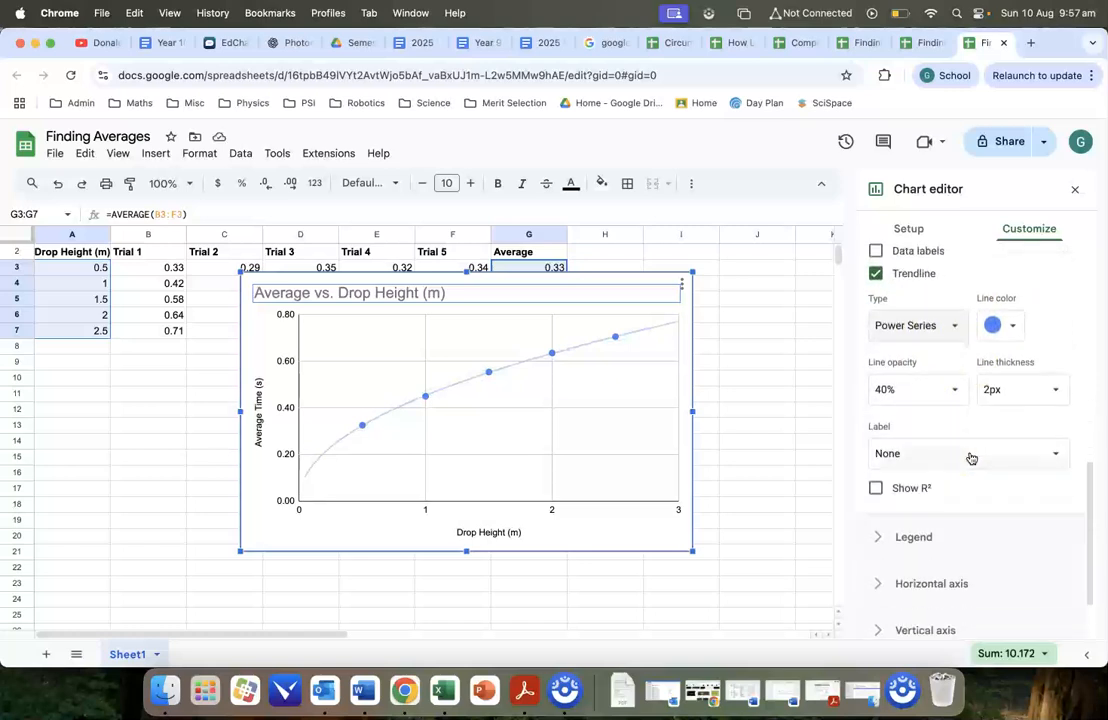
scroll(953, 413, "up", 5)
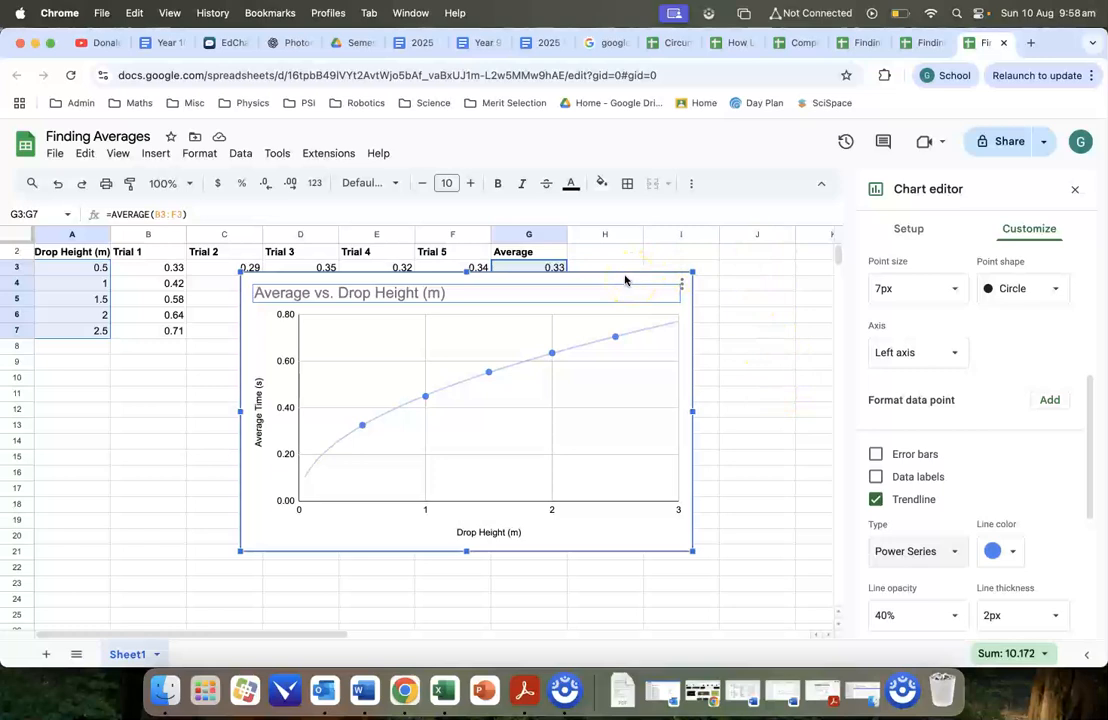
Move the chart right and slightly down so it starts near the boundary of columns D and E, around row 5.
left_click_drag(613, 279, 691, 298)
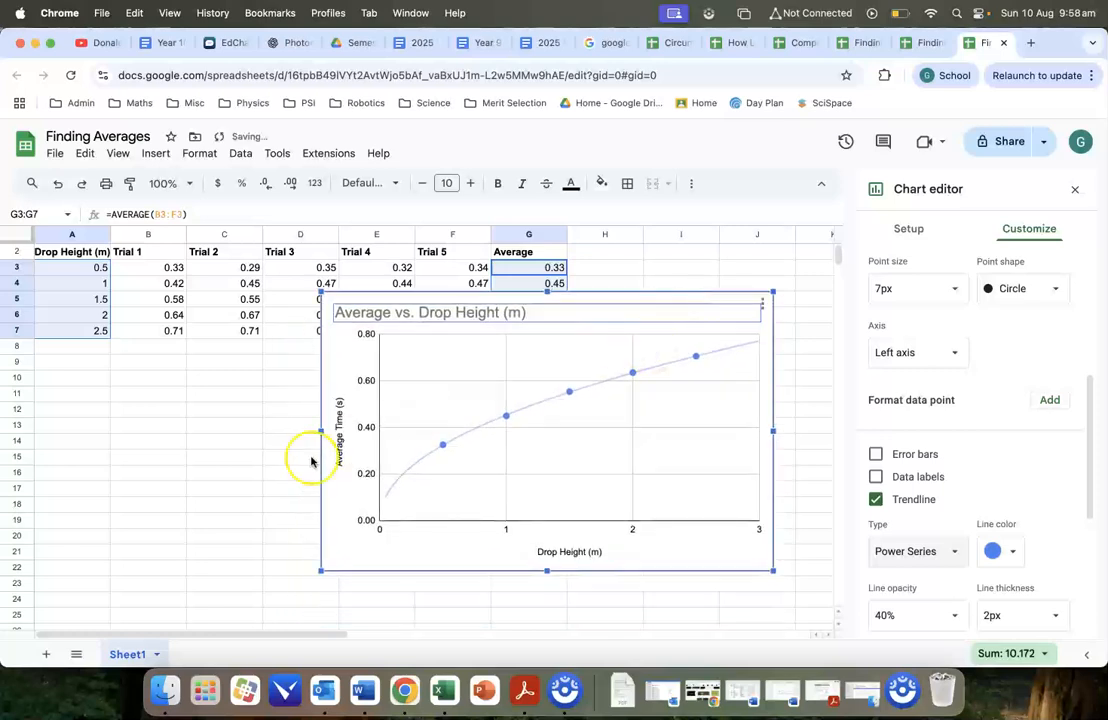